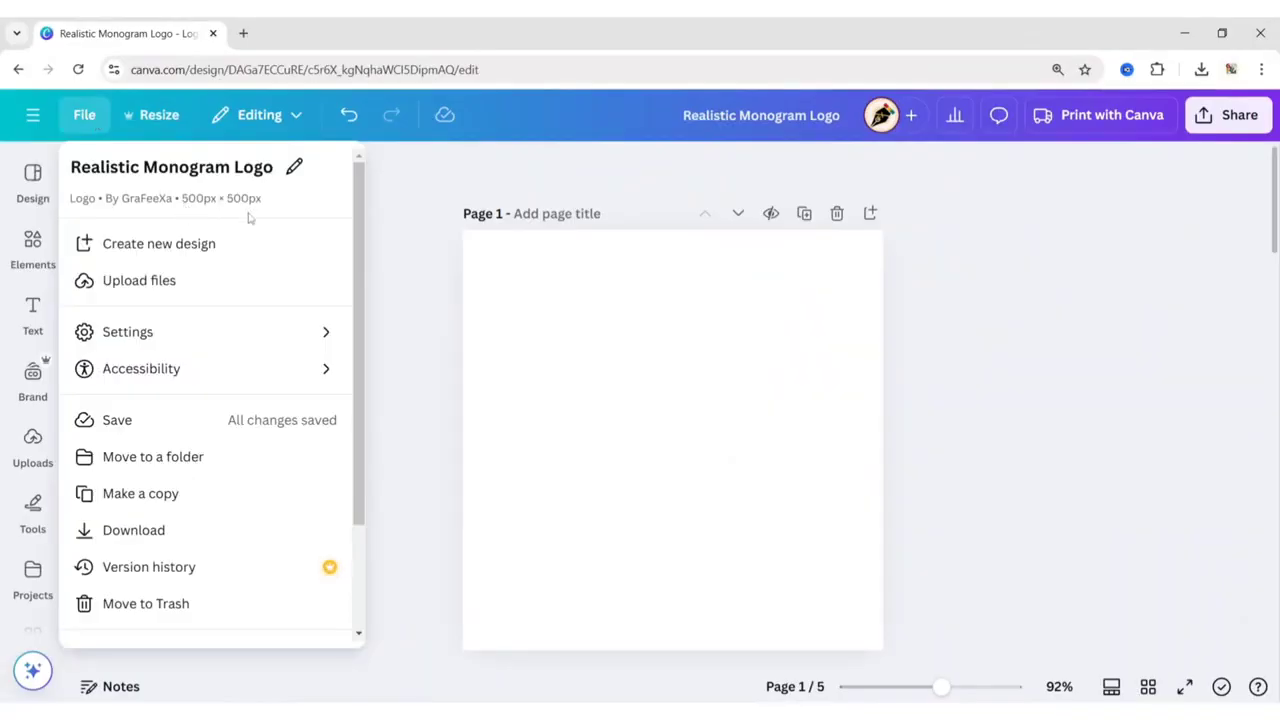
Search the graphics for "t" and add the black letter T with the chevron-shaped crossbar and pointed stem
click(385, 237)
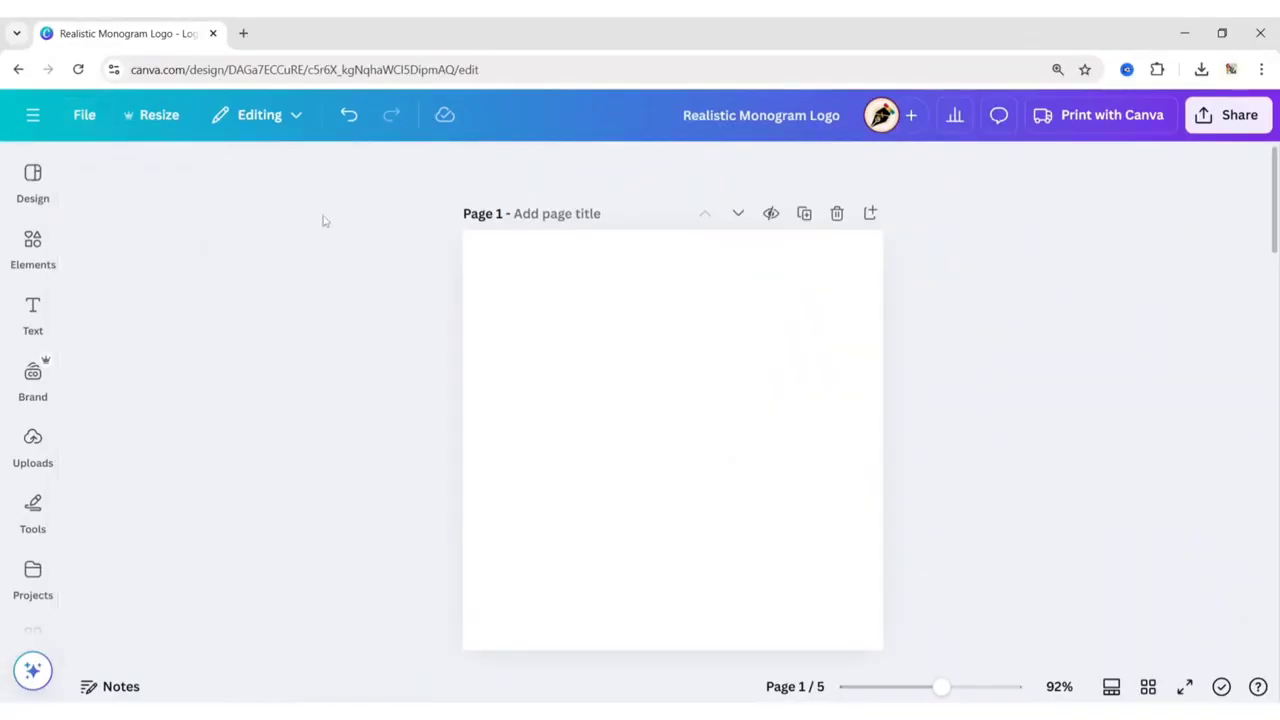
click(33, 245)
click(126, 162)
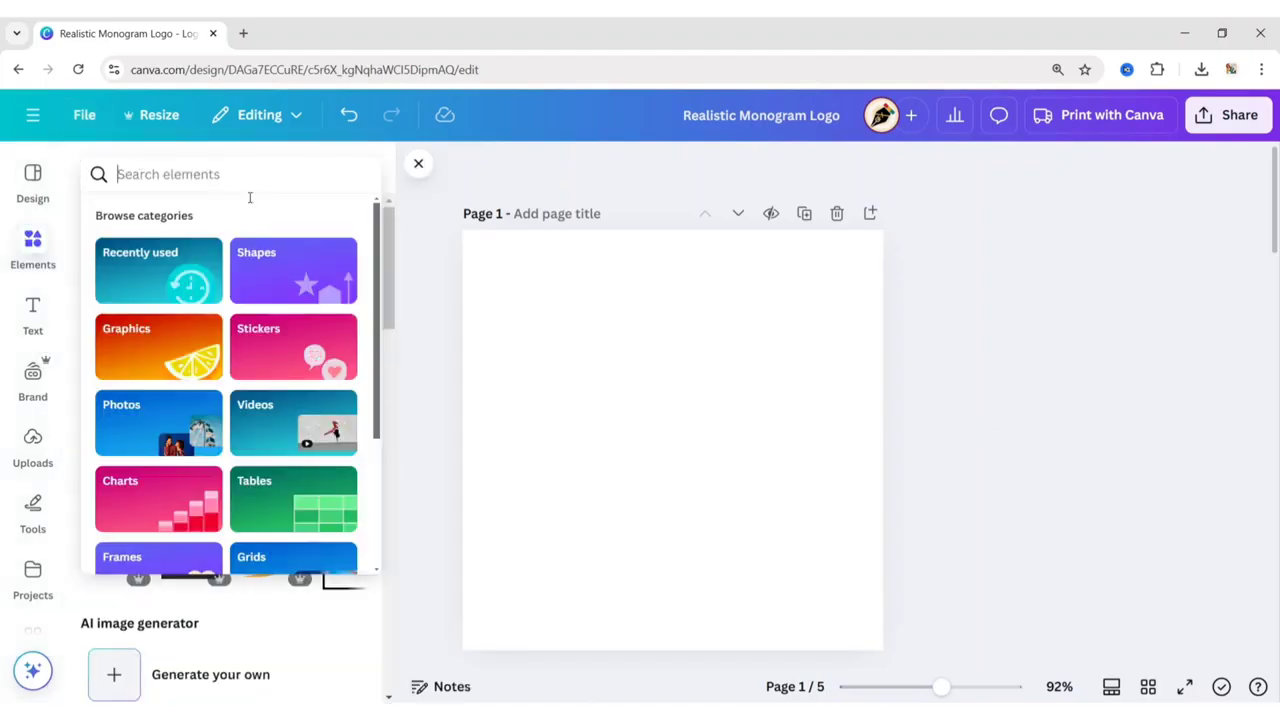
text(t)
key(Return)
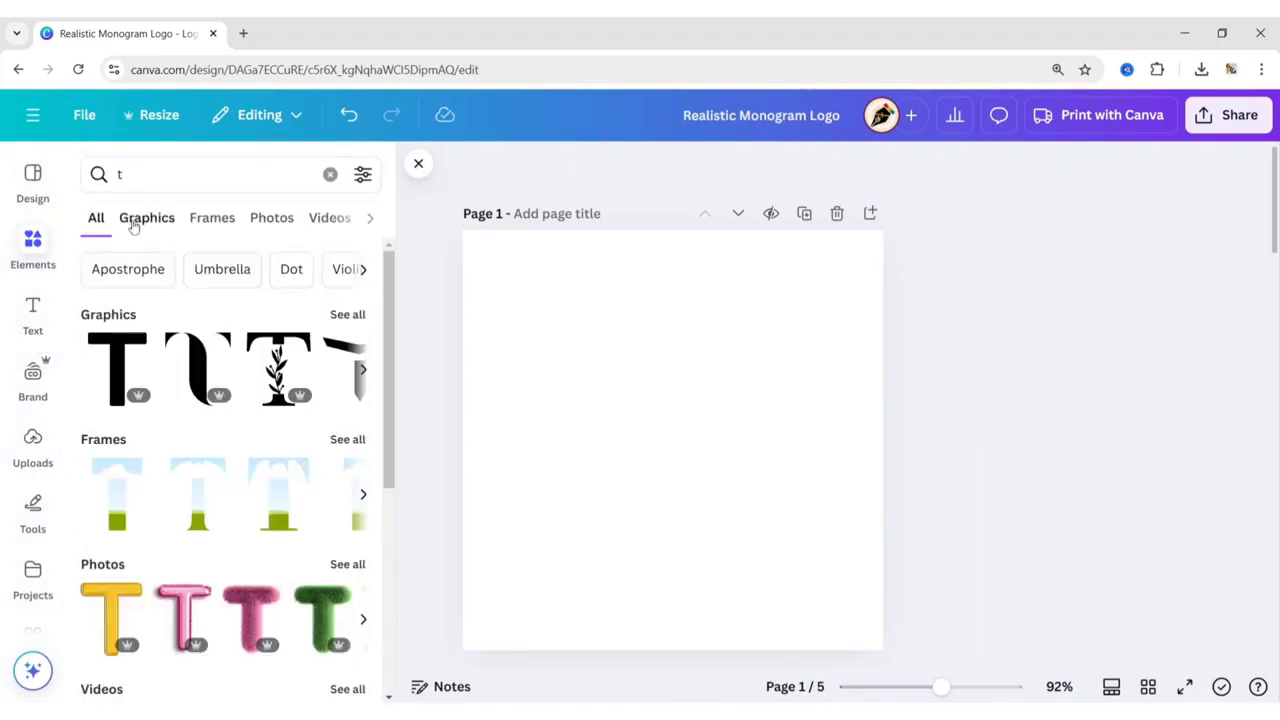
click(137, 218)
click(128, 450)
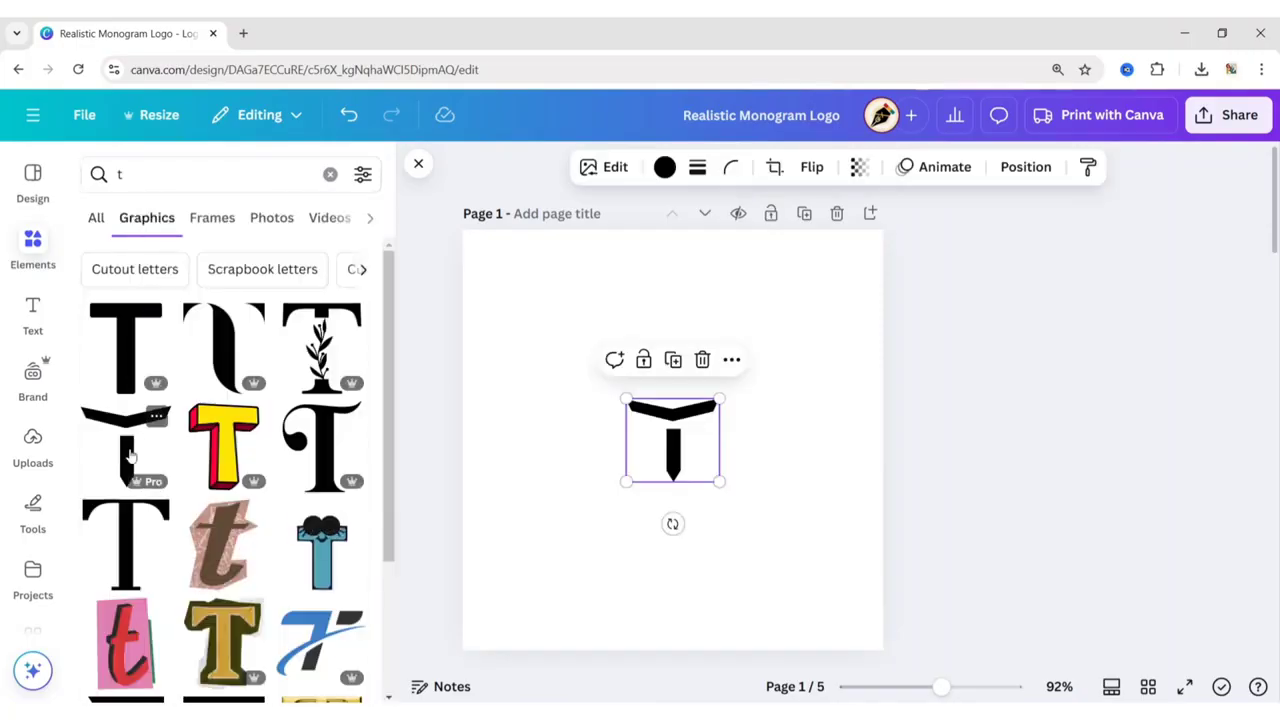
Enlarge the T graphic and place it in the upper middle of the page
click(422, 166)
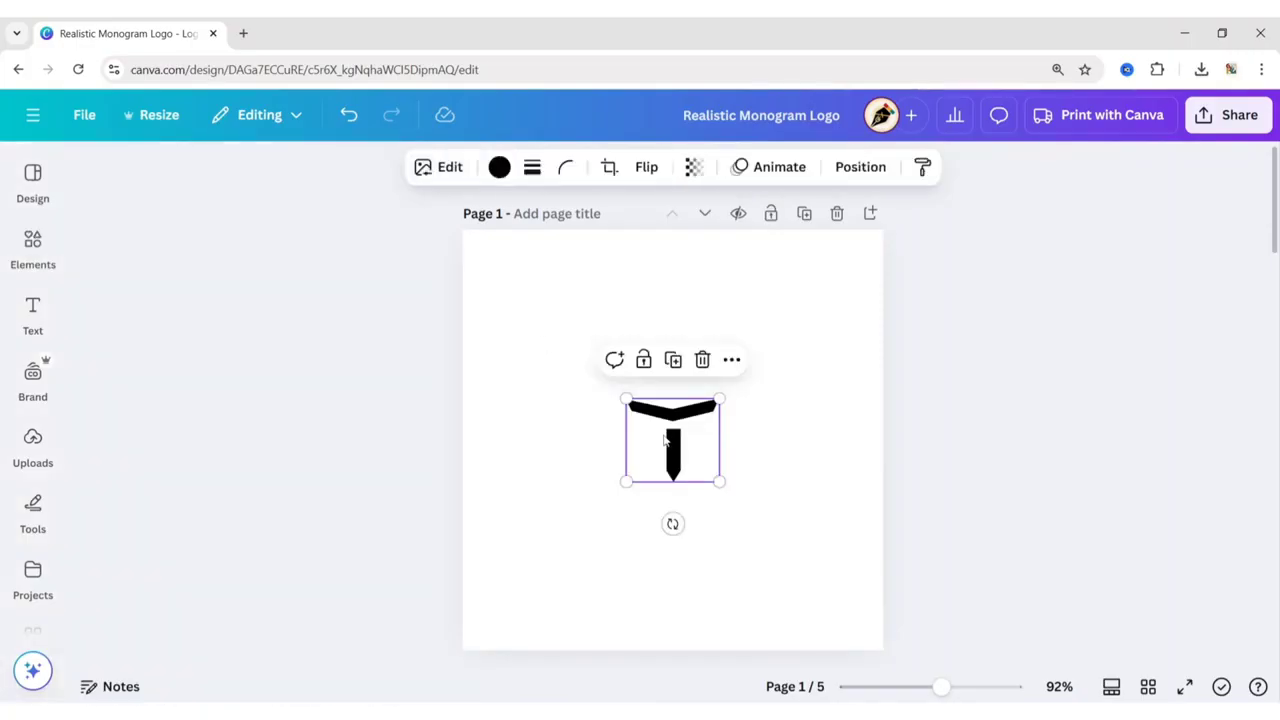
drag(668, 437, 636, 320)
drag(689, 366, 671, 390)
click(634, 528)
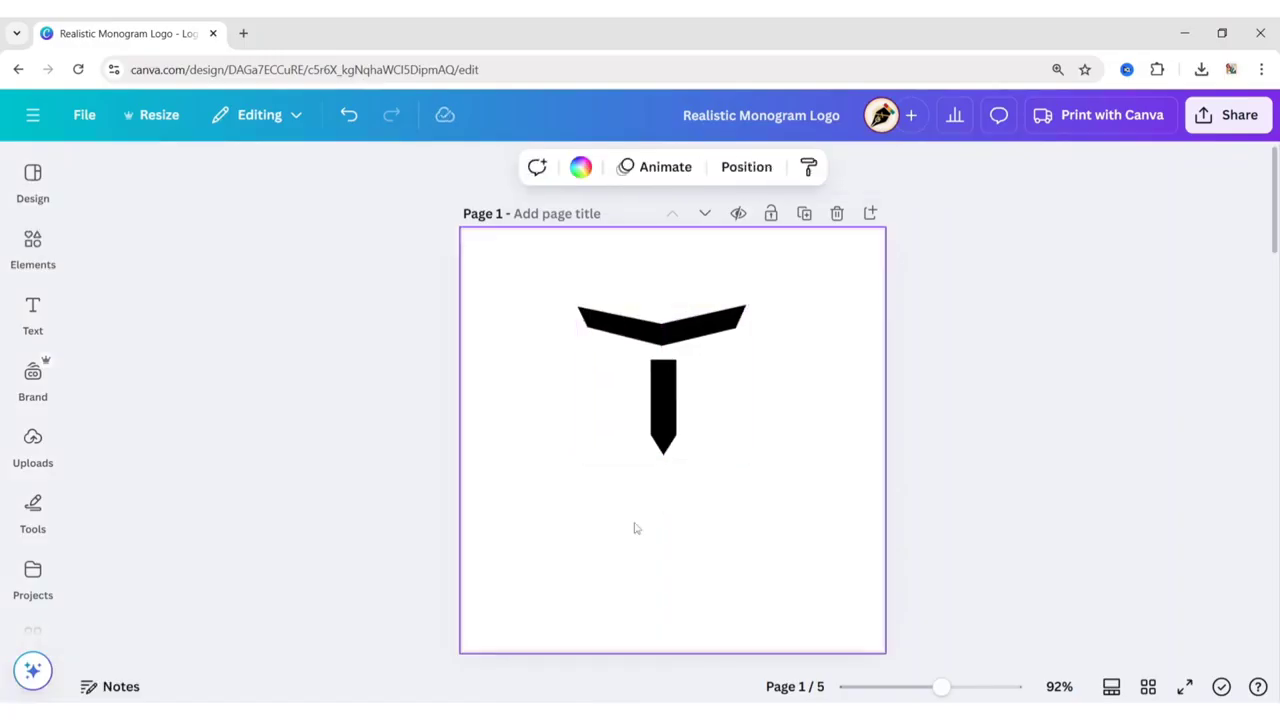
Search the graphics for "d" and add the grey letter D with the split curved stroke
click(32, 248)
click(329, 174)
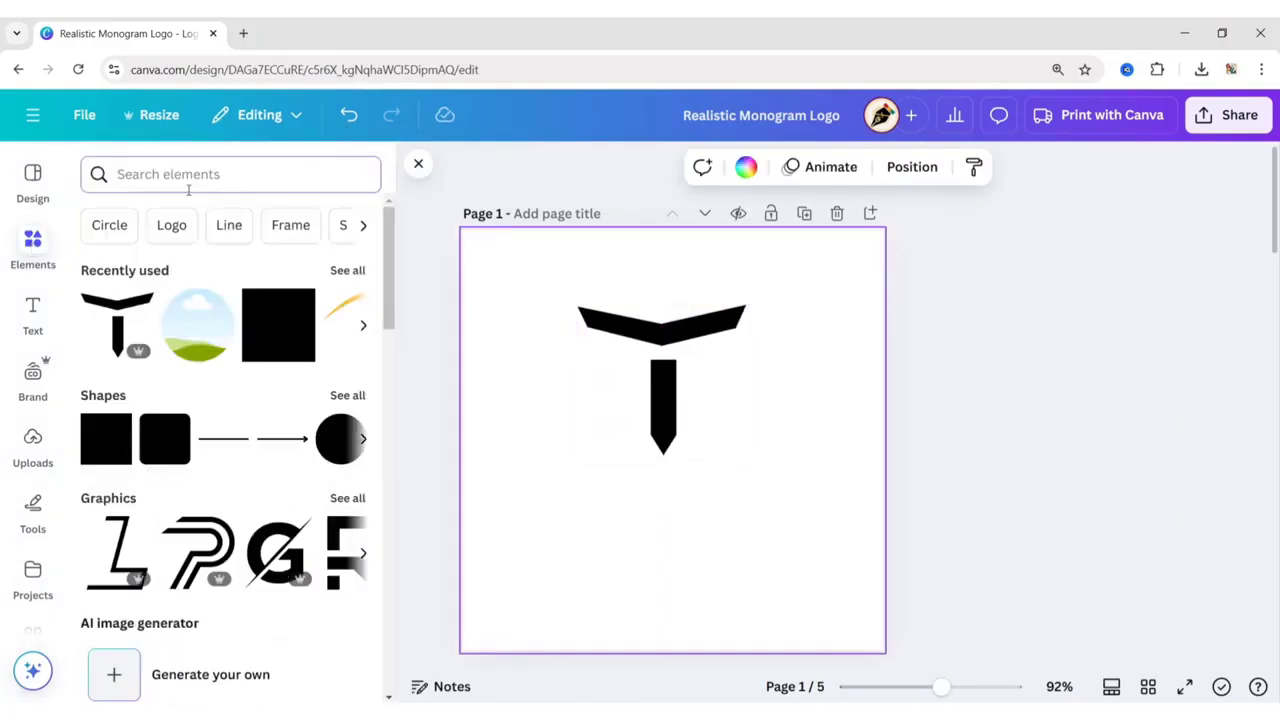
text(d)
key(Return)
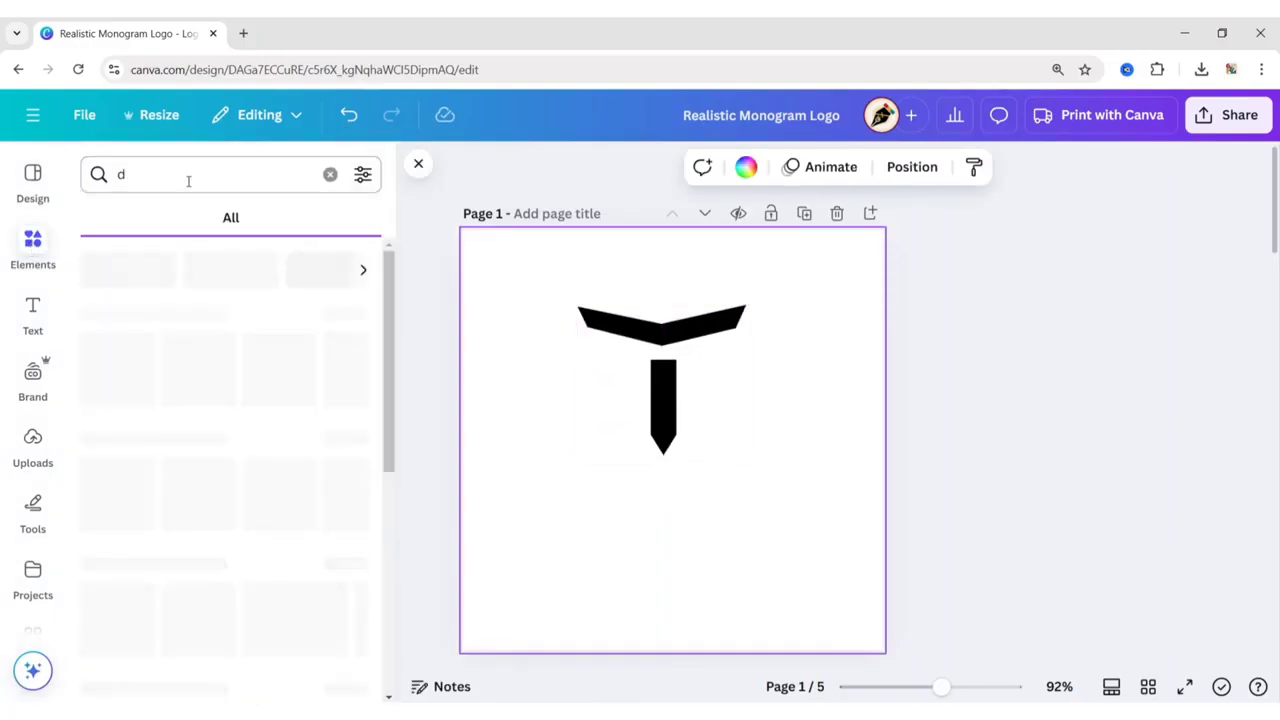
click(147, 218)
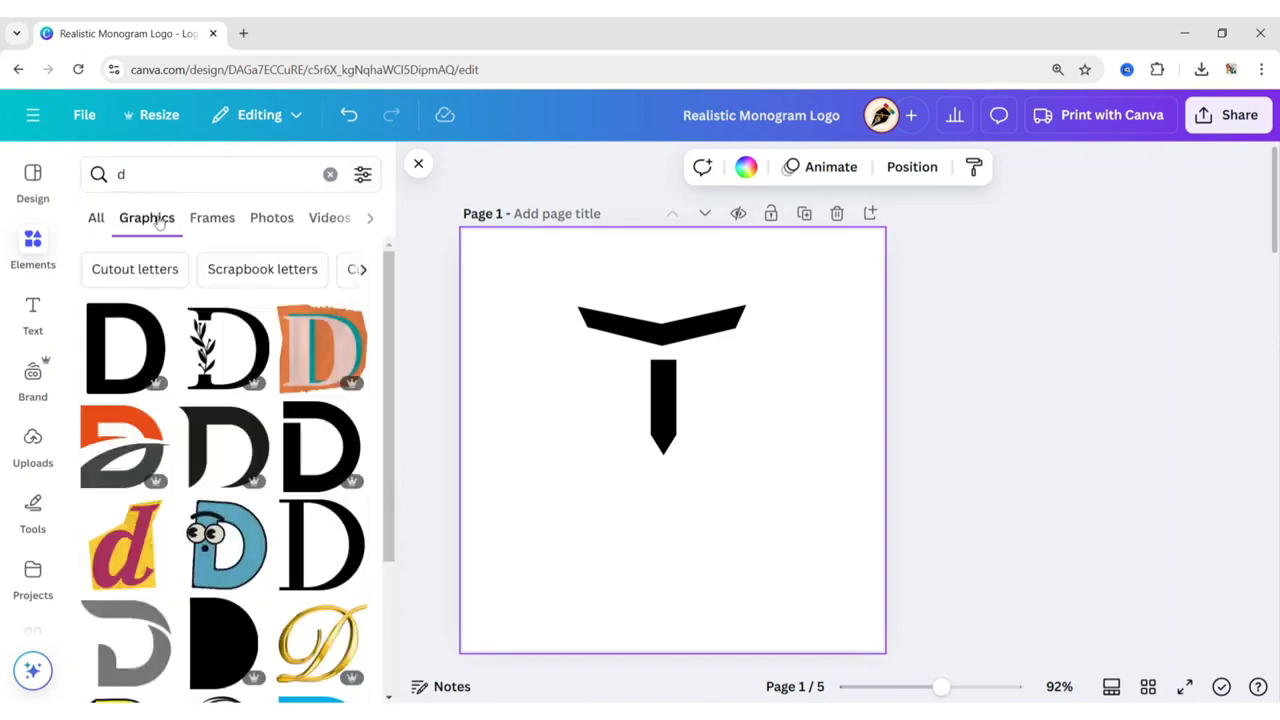
click(128, 645)
Scale down the grey D and position it over the lower part of the T's stem
click(418, 163)
drag(771, 346, 740, 380)
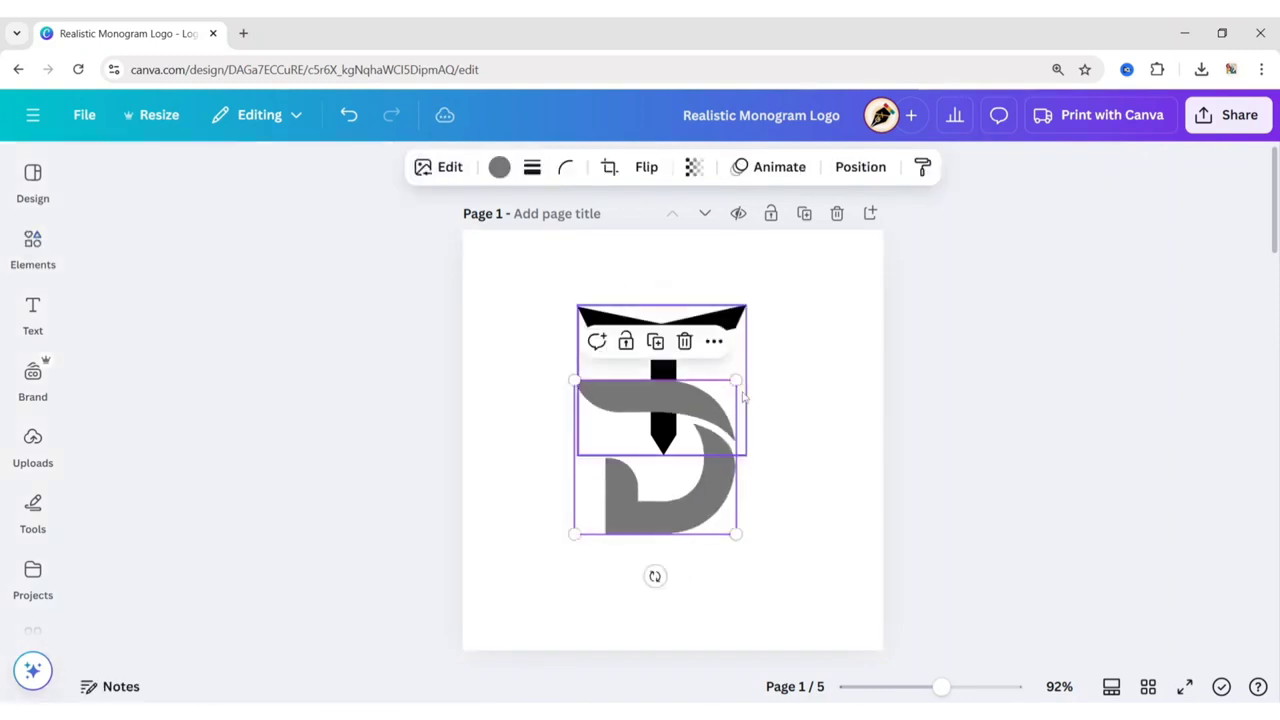
drag(689, 494, 698, 494)
click(814, 451)
click(741, 460)
drag(746, 380, 725, 406)
drag(686, 480, 707, 455)
click(754, 404)
Duplicate the T in place and crop the copy to only the pointed stem tip below the D's upper stroke
click(696, 342)
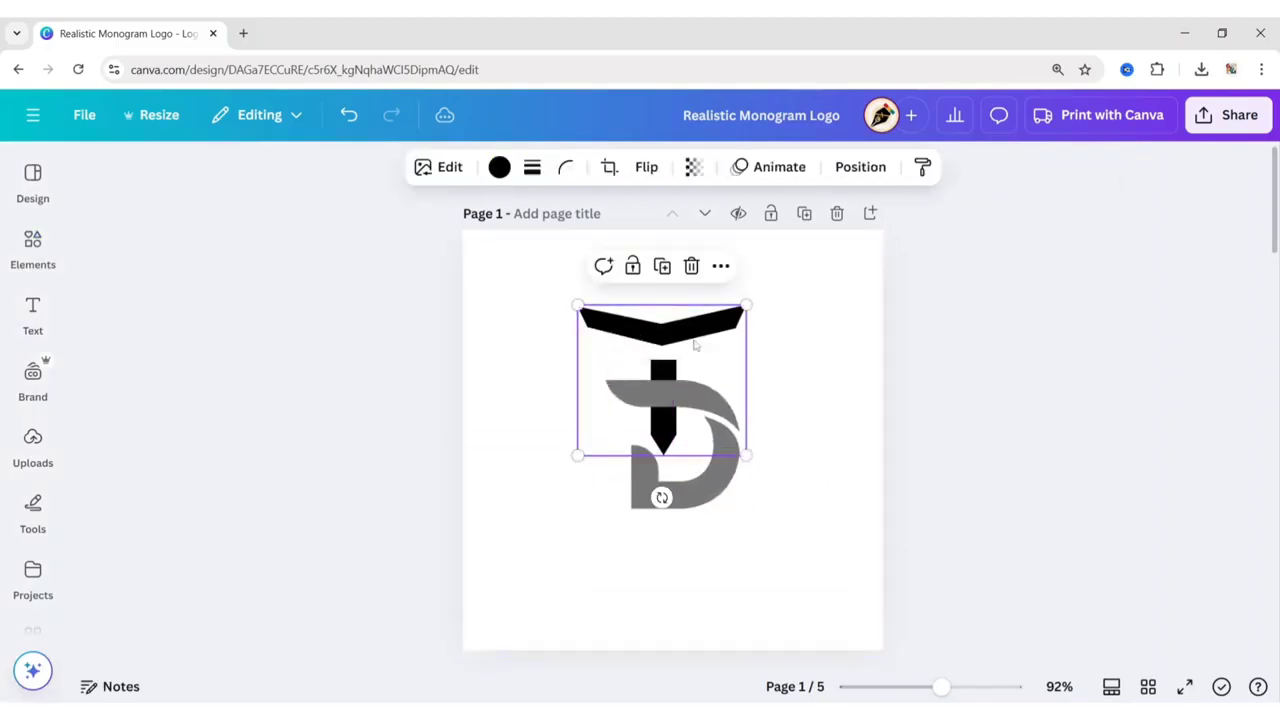
click(662, 267)
drag(726, 331, 744, 420)
click(609, 167)
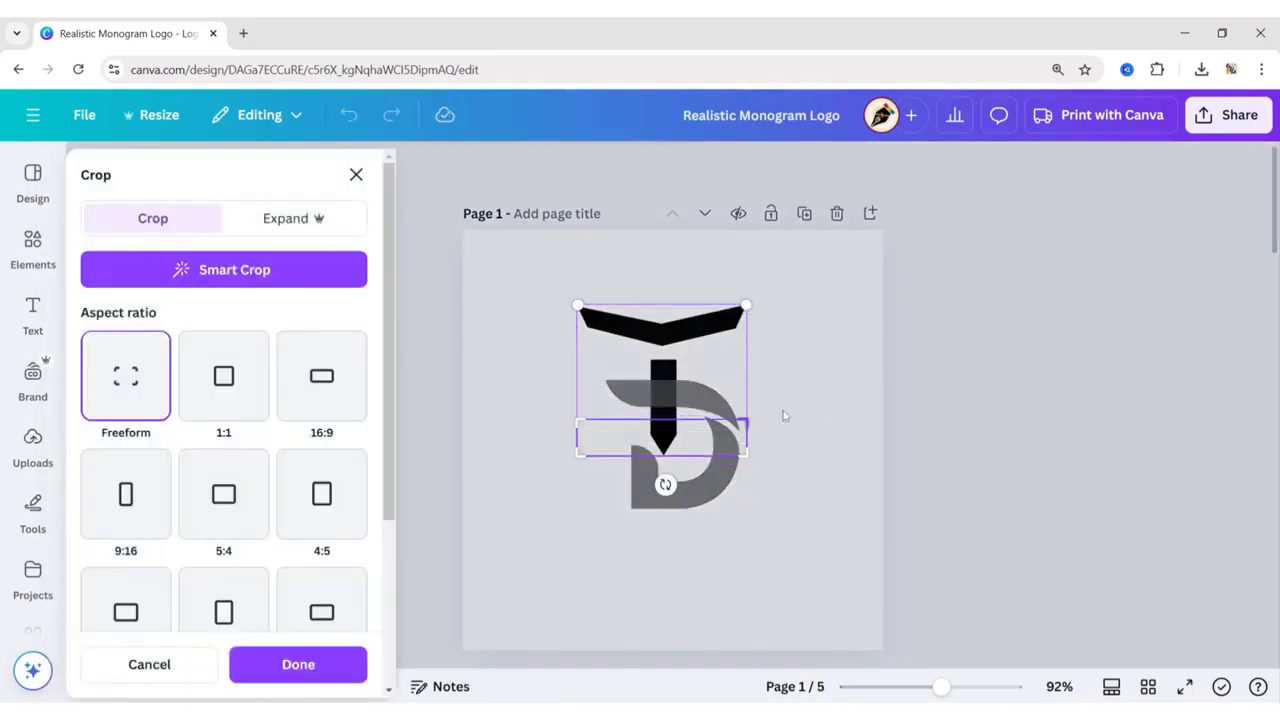
click(821, 398)
click(821, 398)
Crop the original T to its crossbar and the short stem piece above the D
click(688, 341)
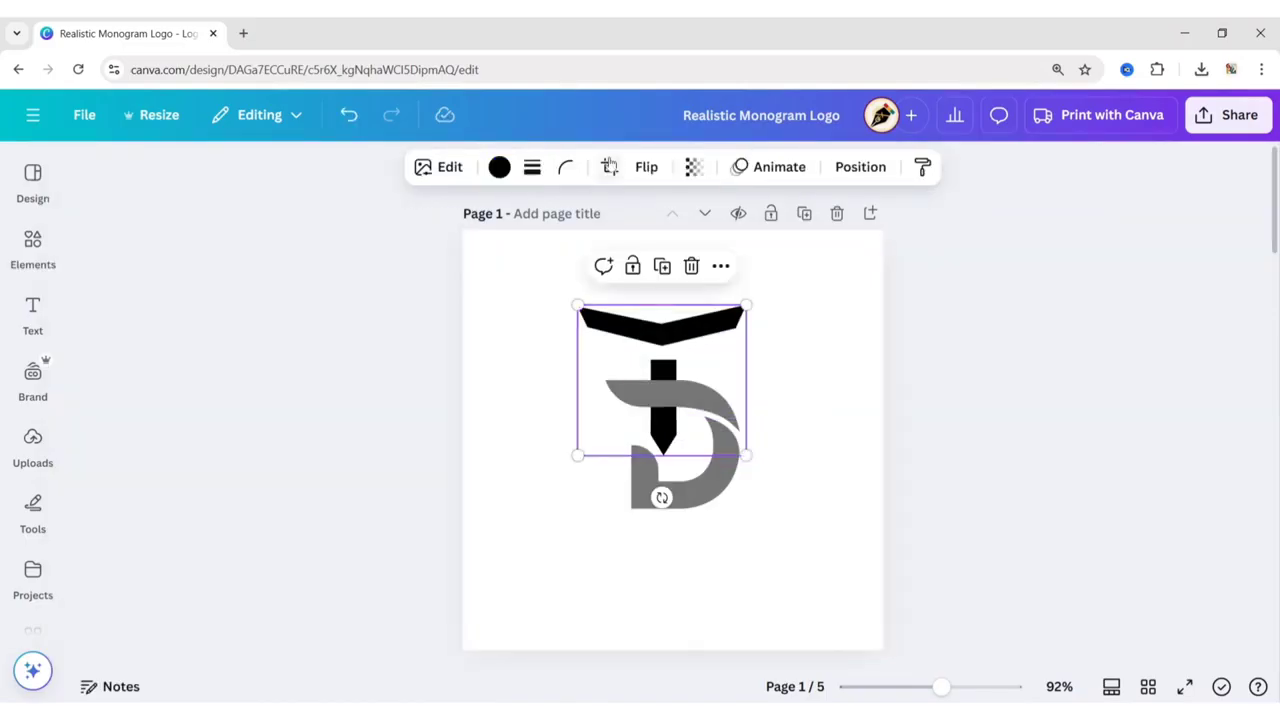
click(609, 167)
drag(745, 452, 752, 372)
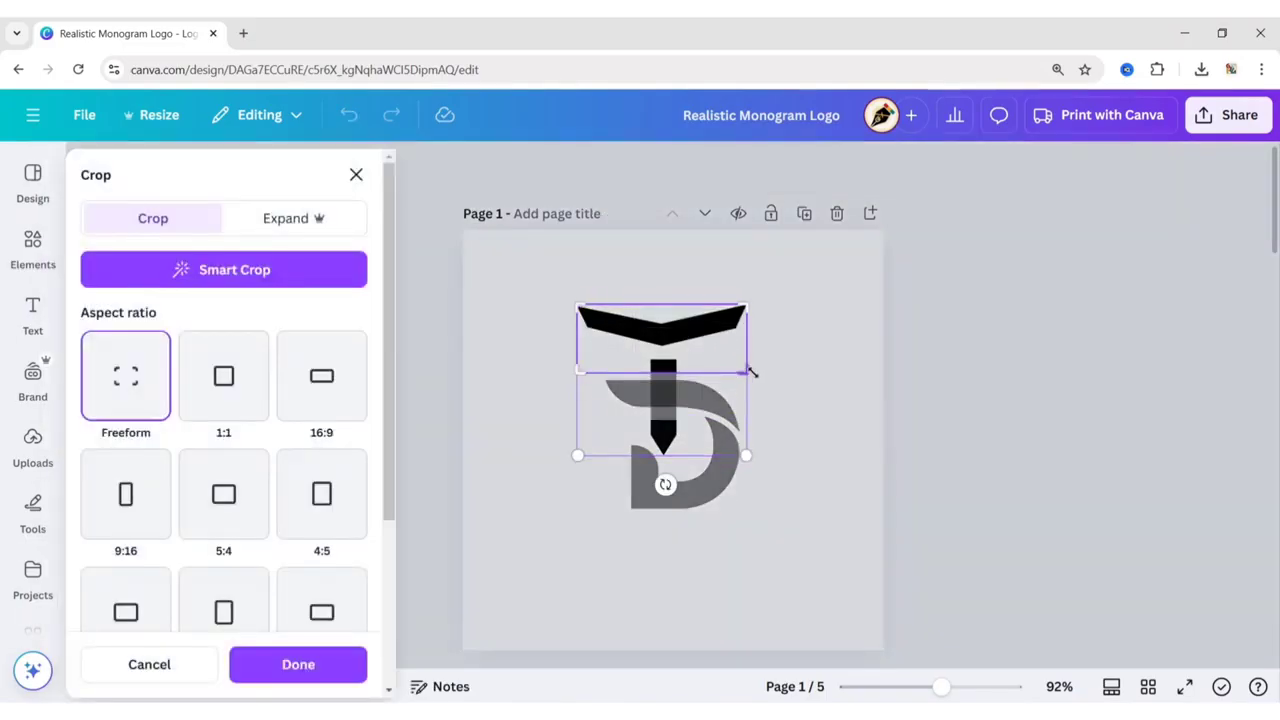
click(794, 401)
click(794, 402)
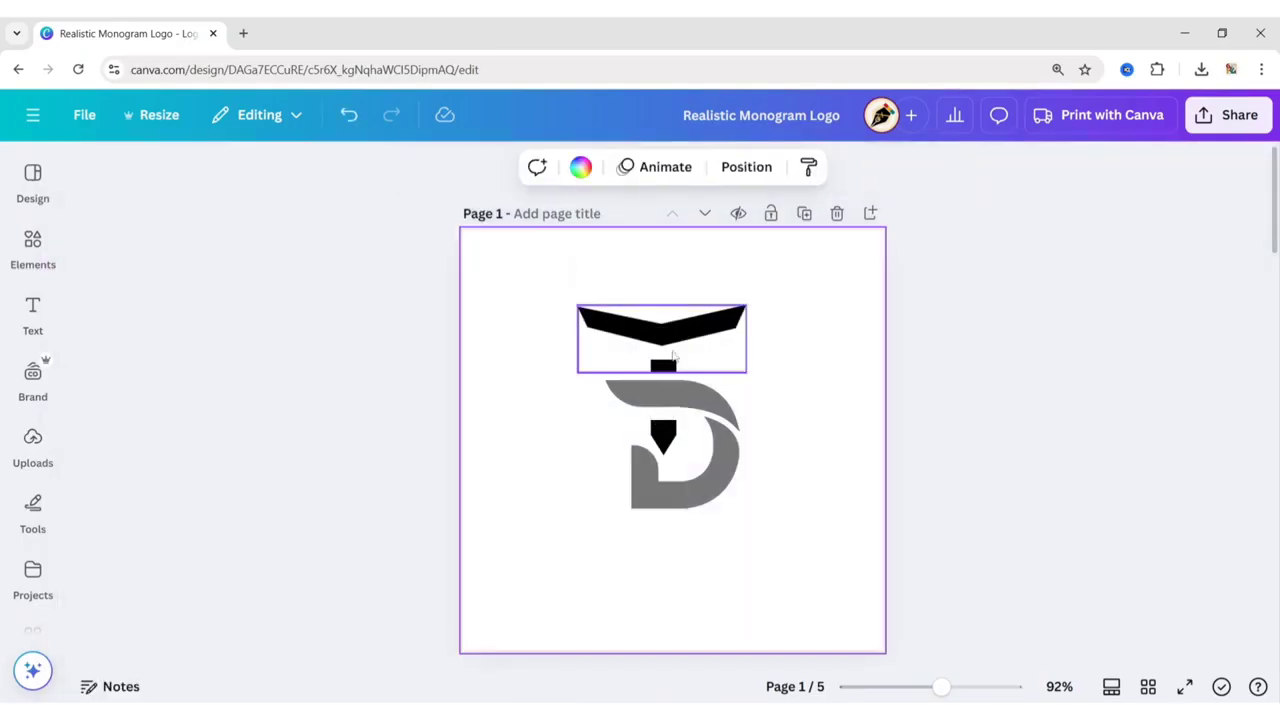
Nudge the cropped upper T piece slightly upward, away from the D
click(718, 337)
key(Up)
key(Up)
key(Up)
key(Up)
key(Up)
Adjust the D's size and position between the two T pieces, and nudge the stem tip slightly down
click(722, 458)
drag(606, 510, 592, 523)
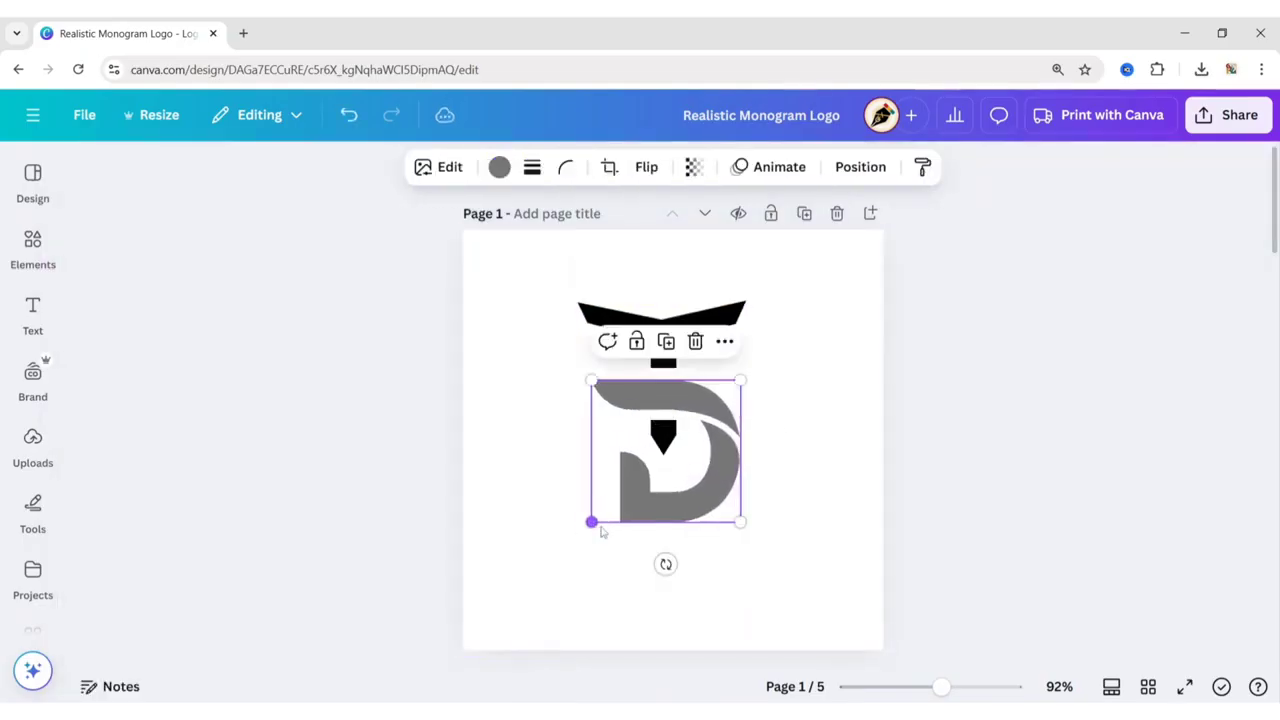
click(663, 437)
click(817, 466)
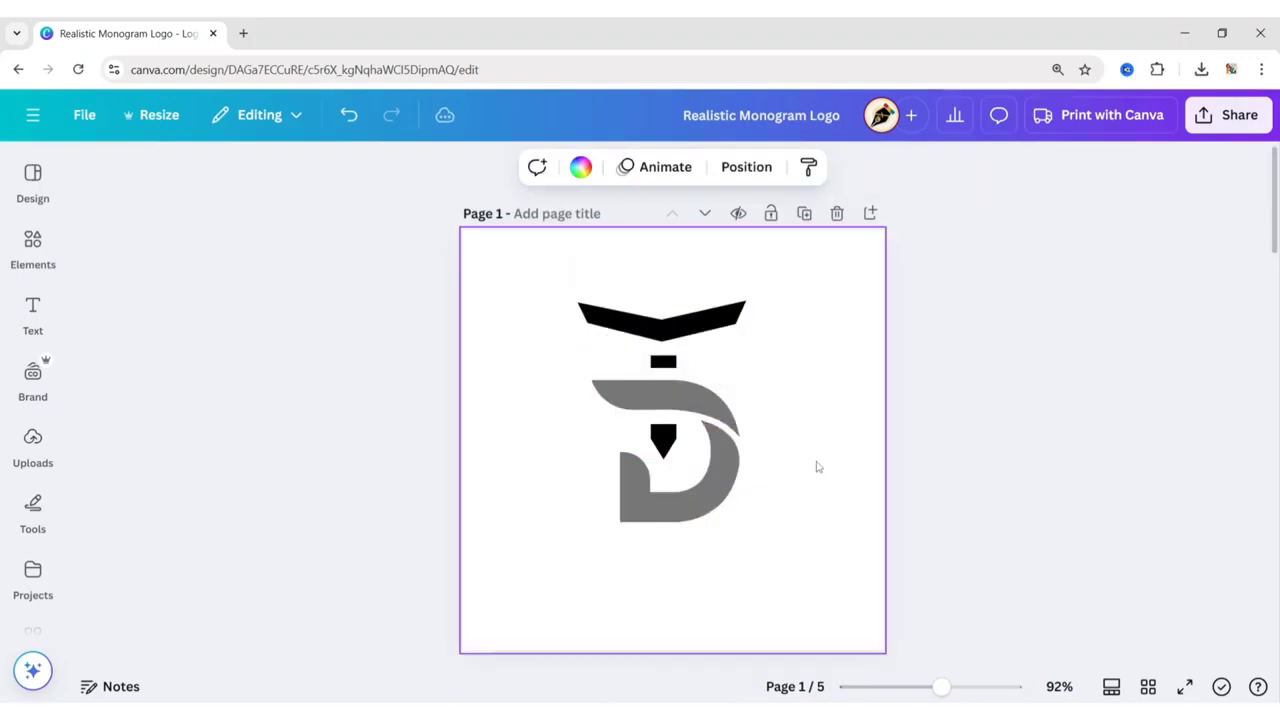
click(712, 470)
drag(592, 521, 606, 509)
drag(711, 467, 699, 464)
Lower the stem tip a little more and extend its crop upward to just below the D's upper stroke
click(669, 452)
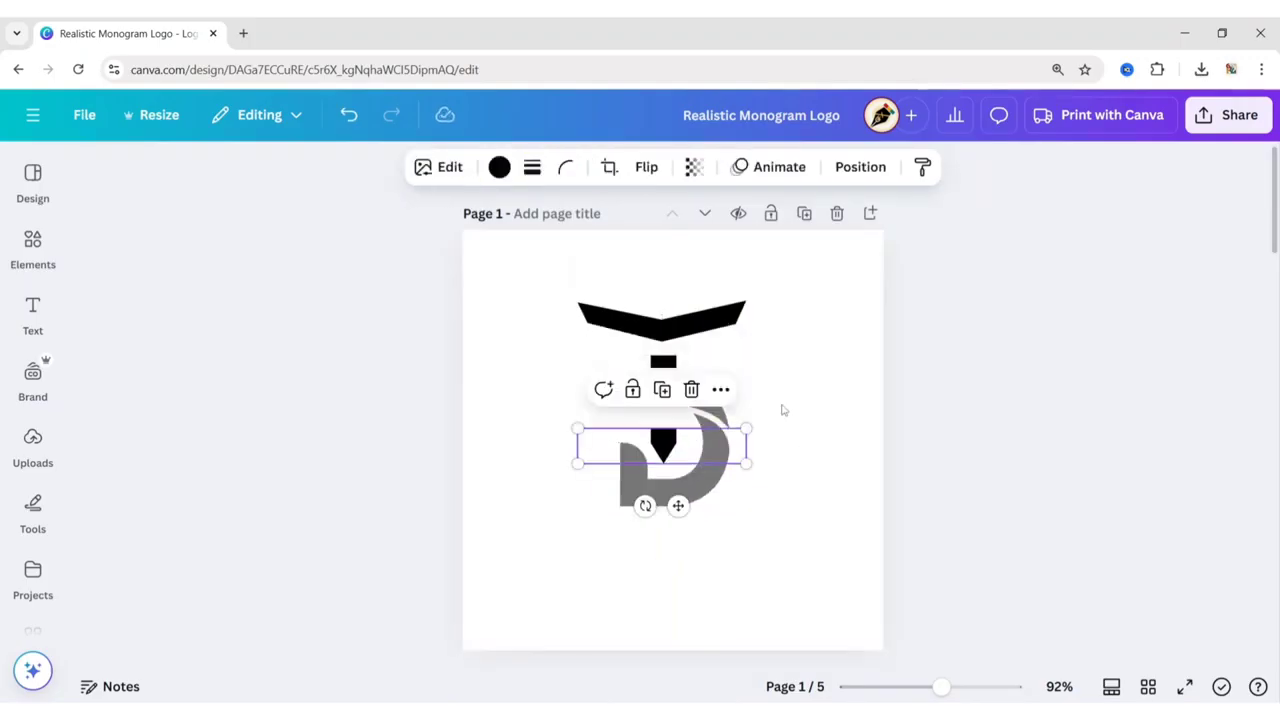
click(609, 167)
drag(748, 426, 748, 416)
click(813, 427)
click(813, 427)
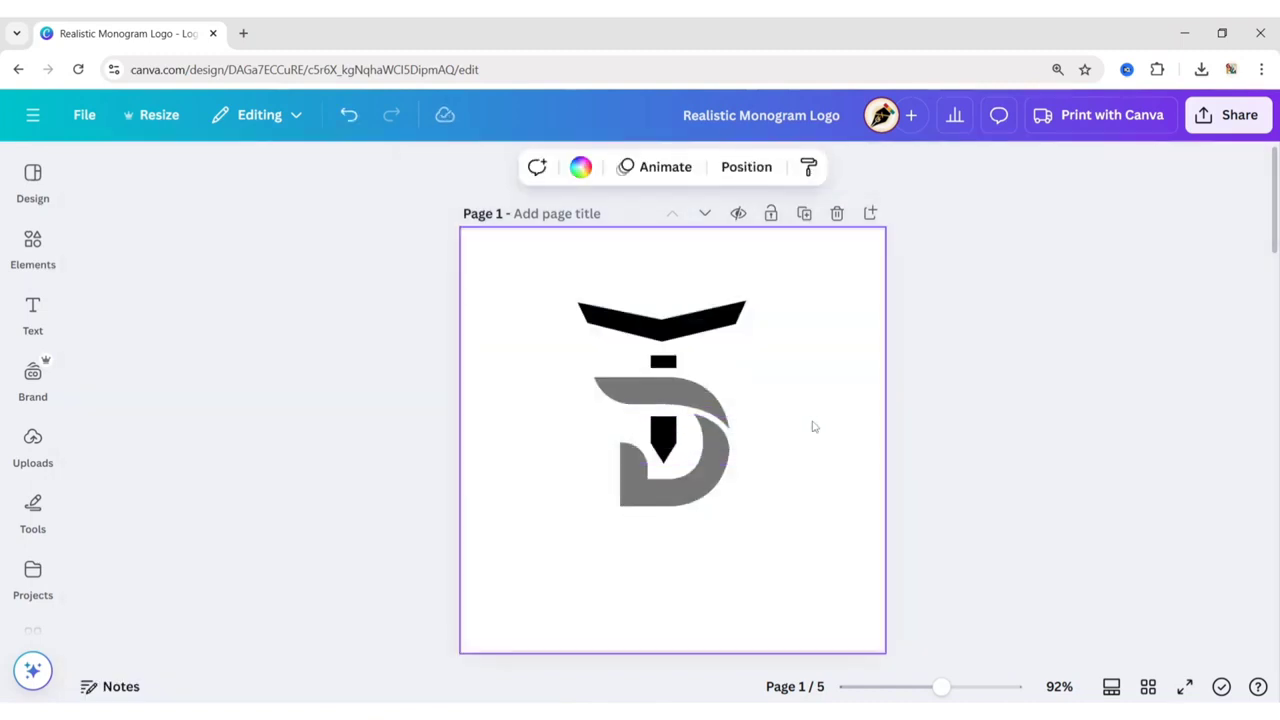
Recolour the letter D with the golden orange from the document colours
click(688, 414)
click(499, 168)
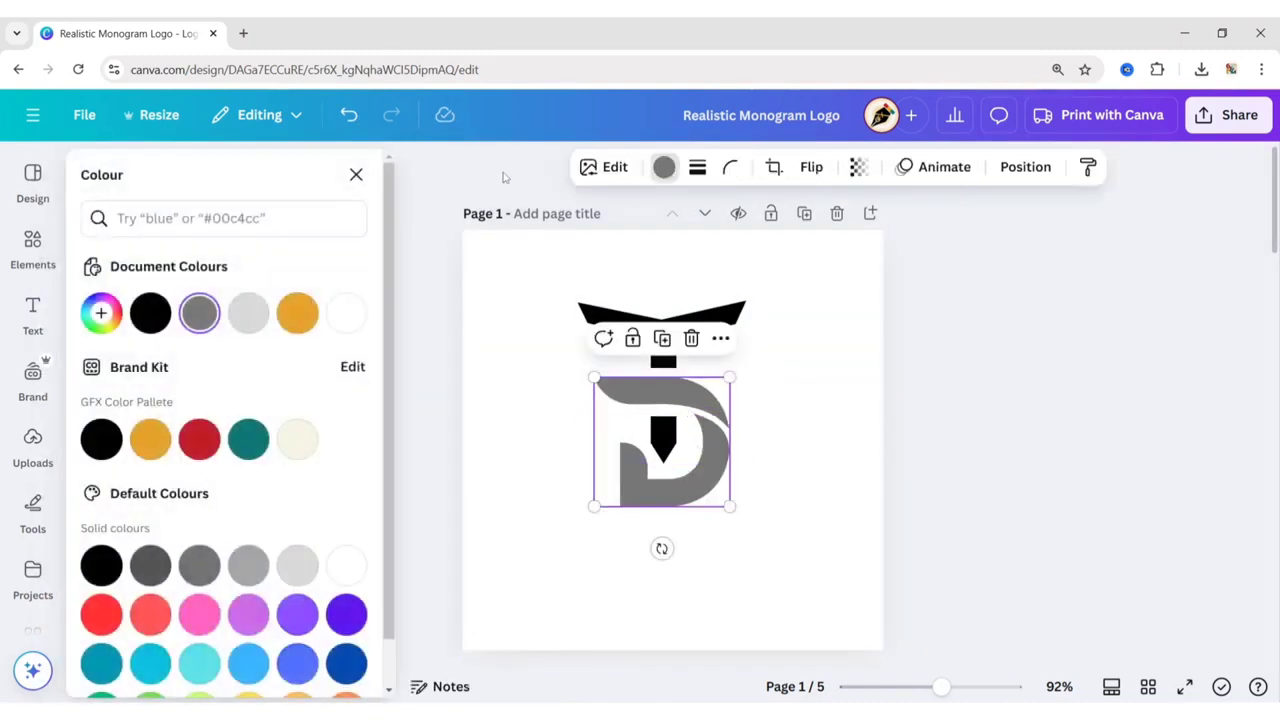
click(298, 315)
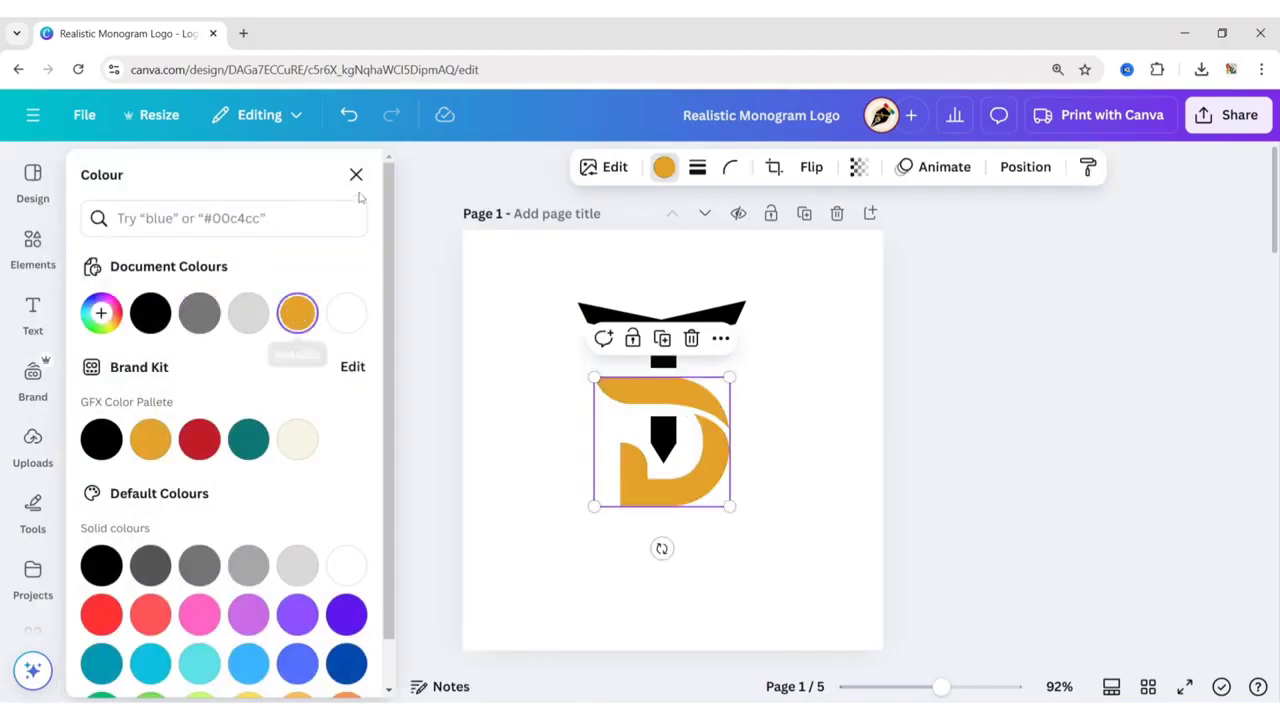
click(356, 174)
click(945, 420)
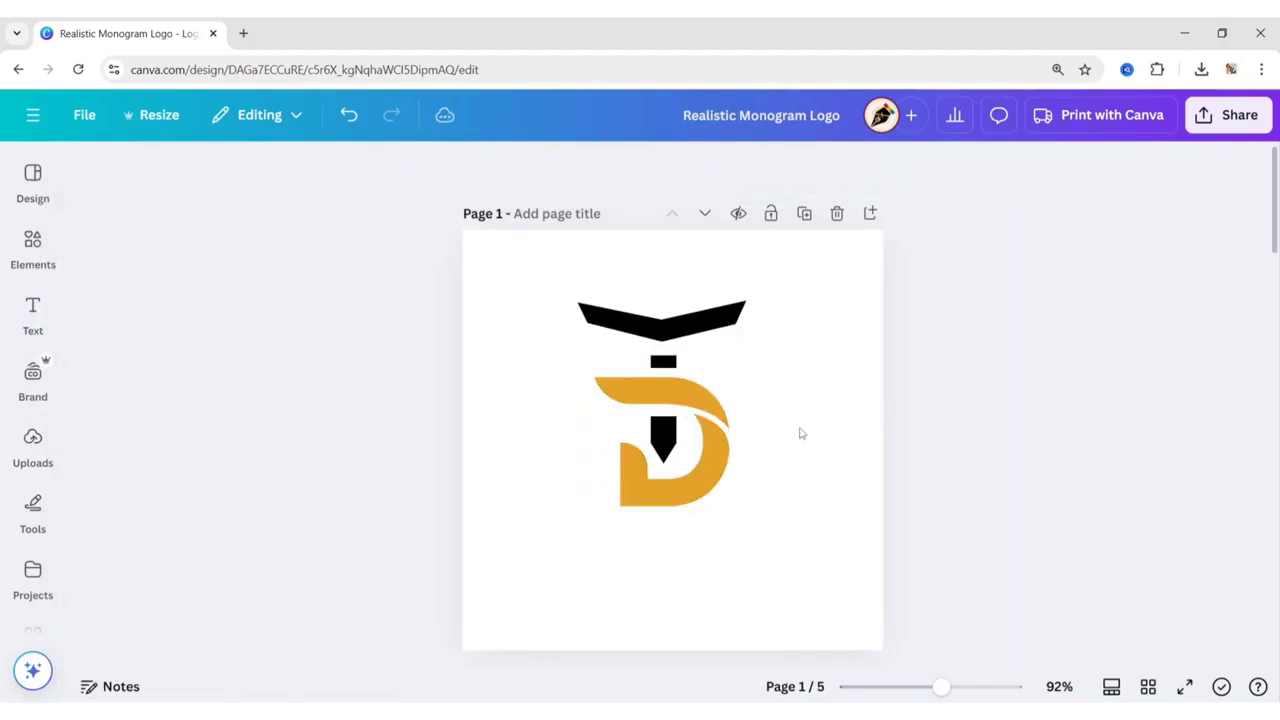
click(802, 486)
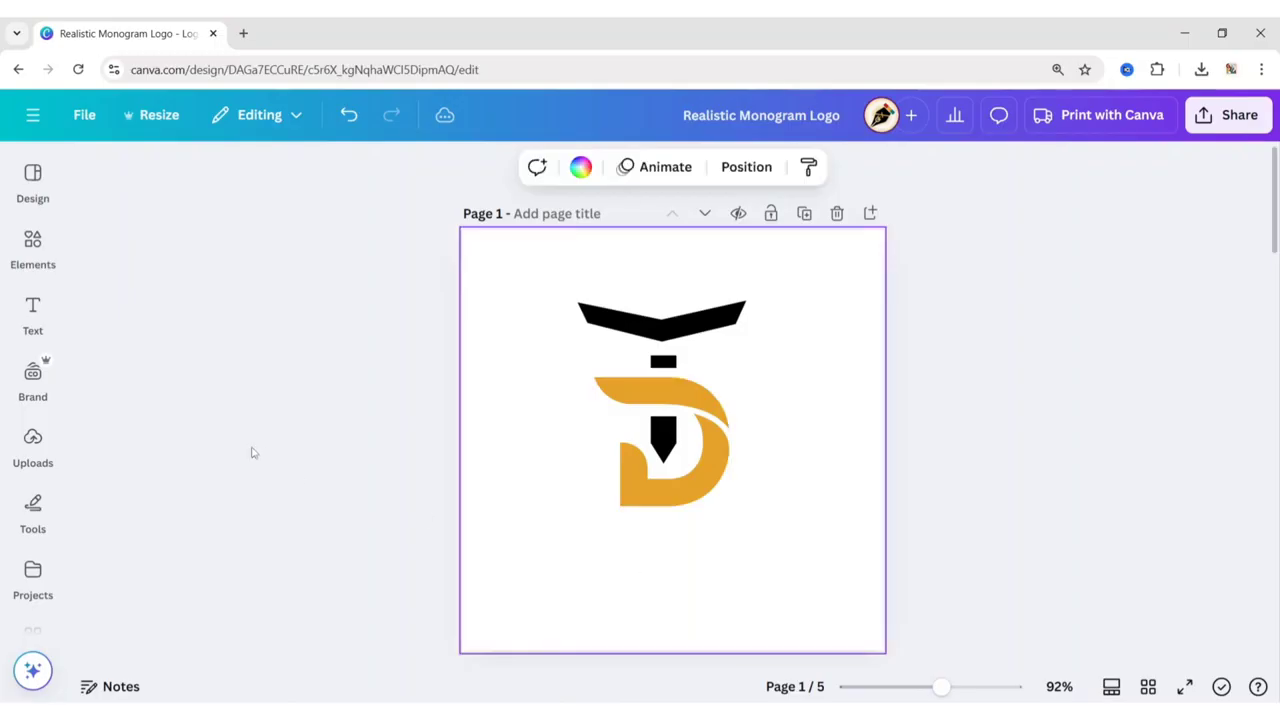
Add a heading below the monogram reading "The Detox"
click(33, 315)
click(140, 355)
click(417, 200)
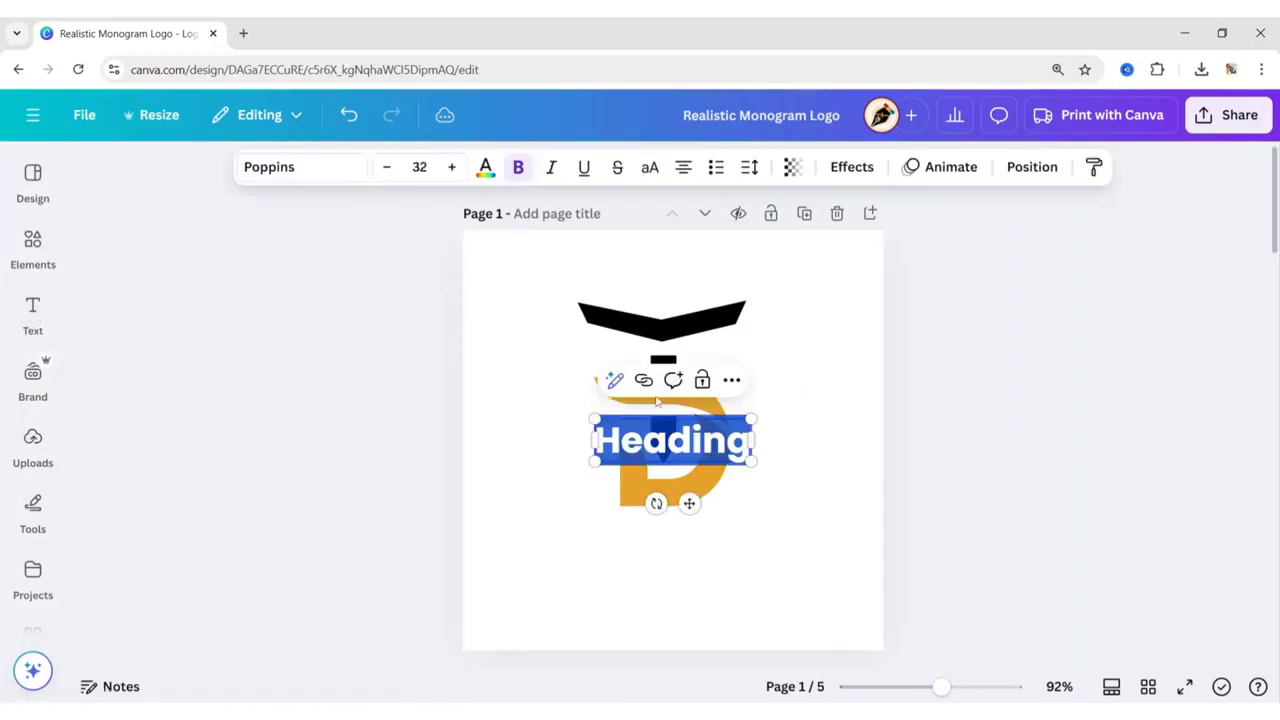
drag(690, 503, 690, 620)
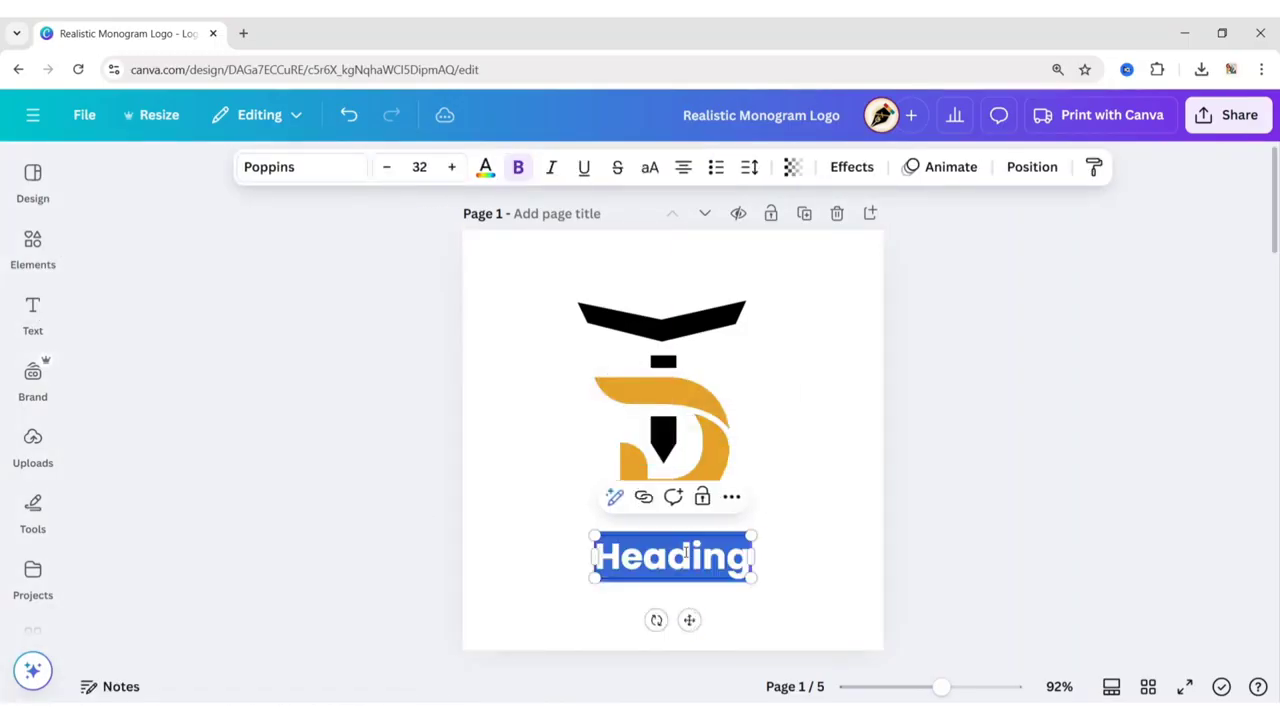
text(The)
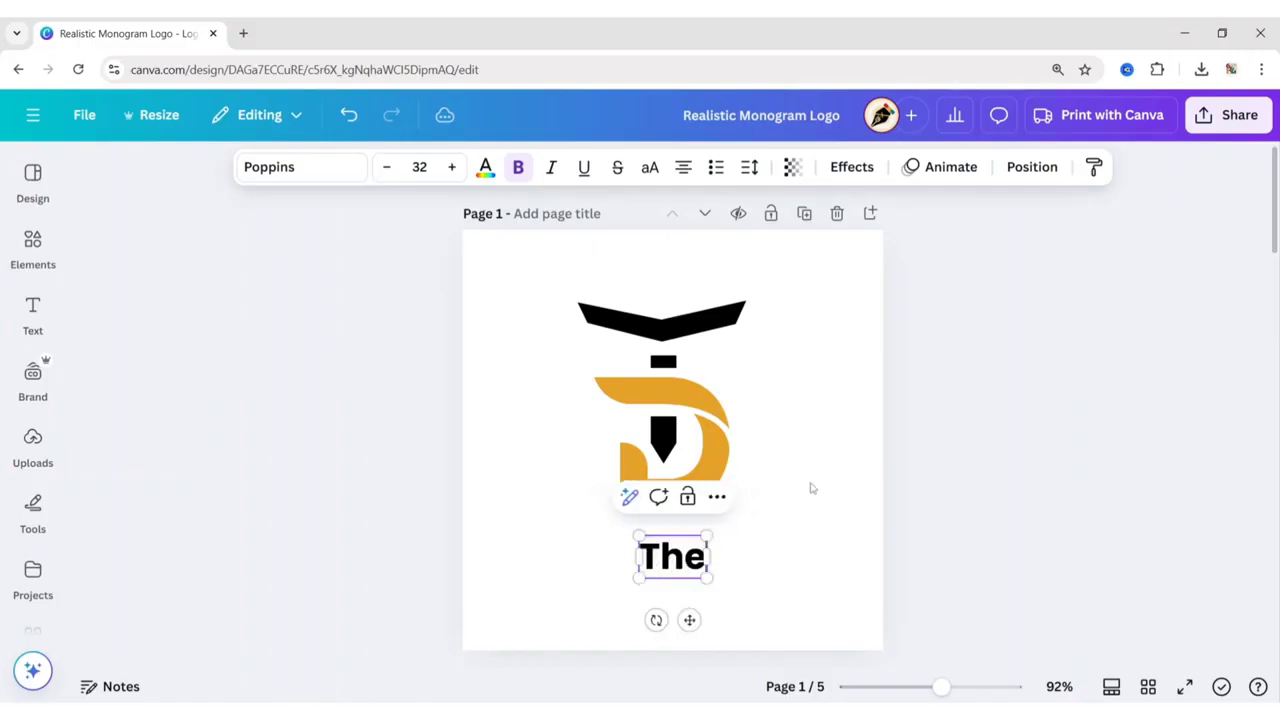
text( Detox)
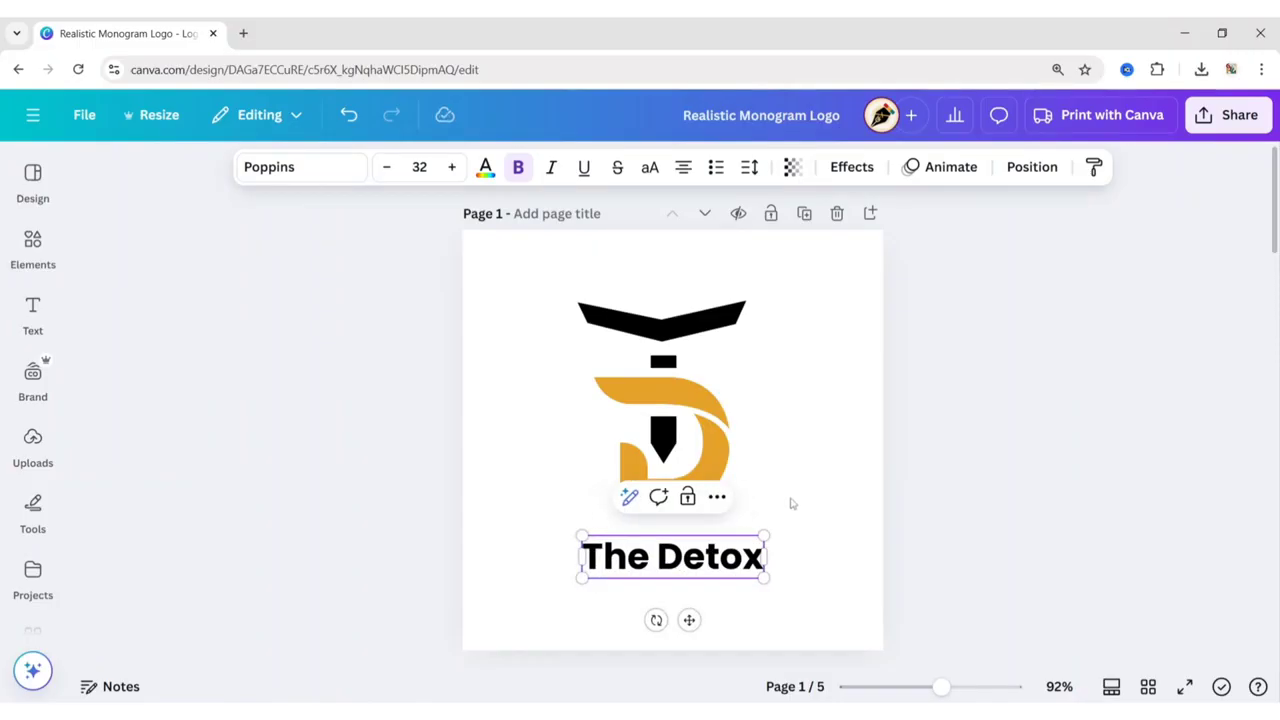
click(793, 503)
Check which Poppins font weight the "The Detox" heading uses
click(739, 560)
click(321, 180)
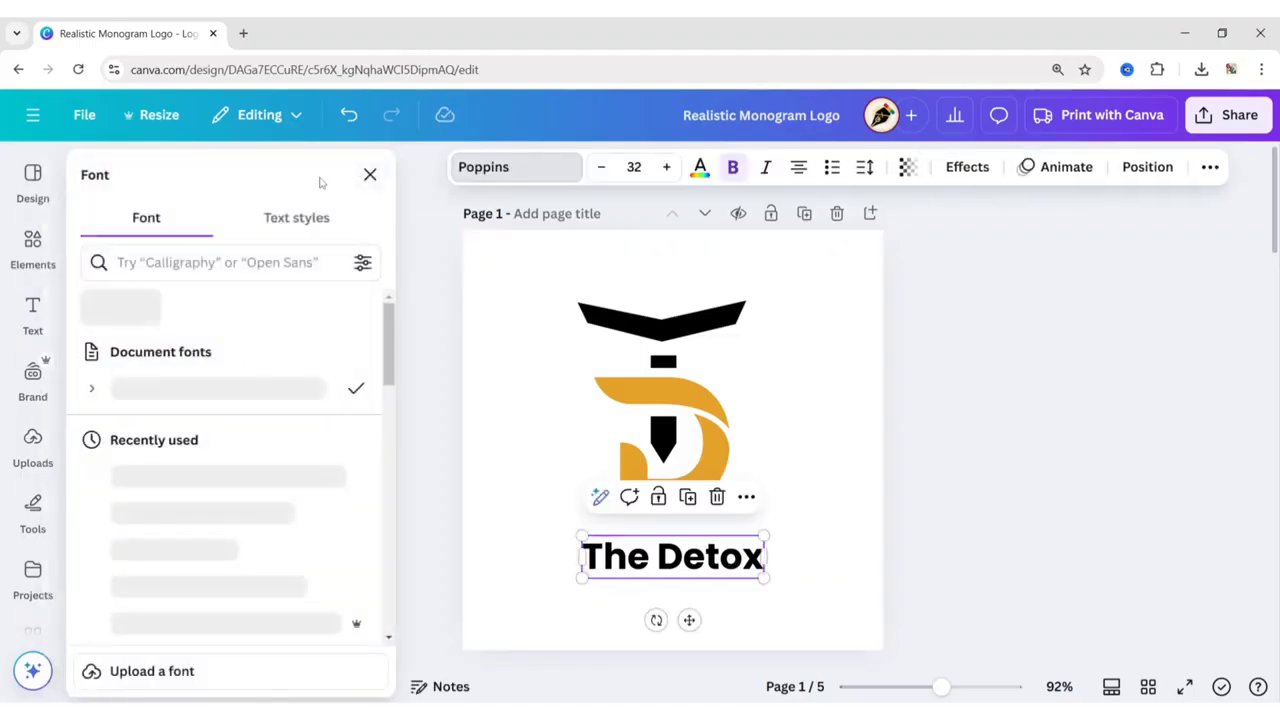
click(92, 390)
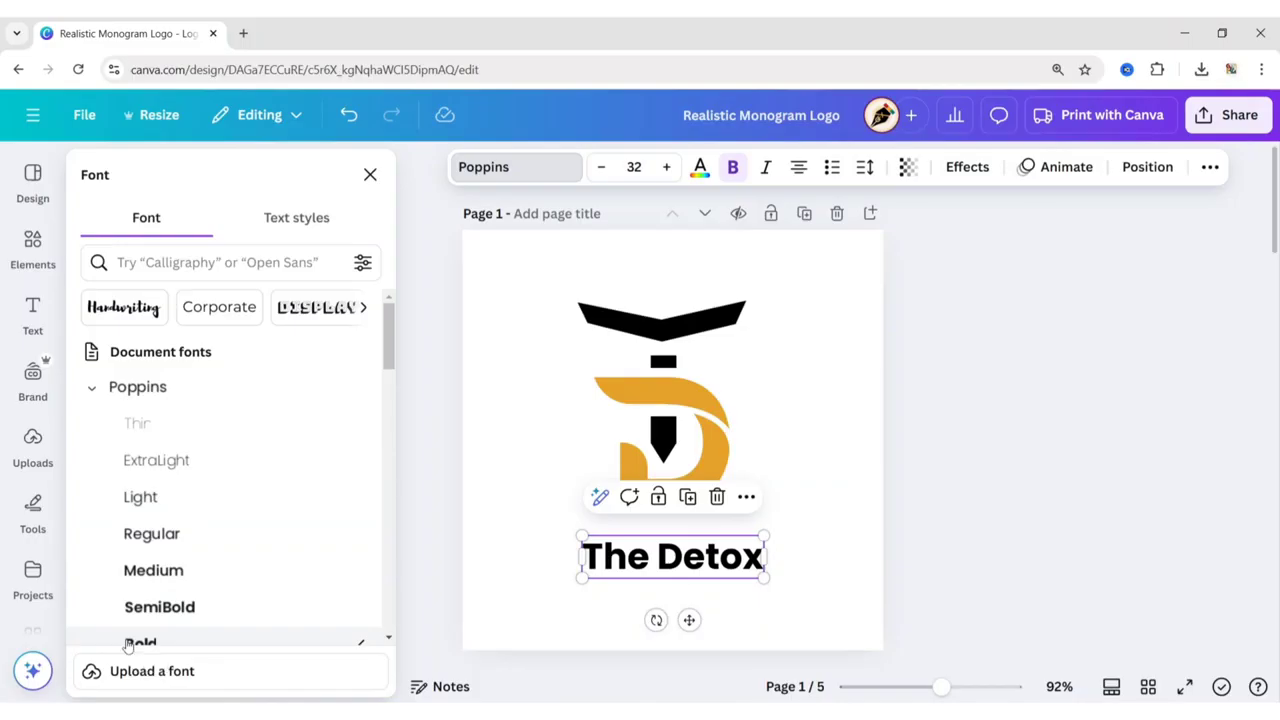
click(369, 175)
click(538, 489)
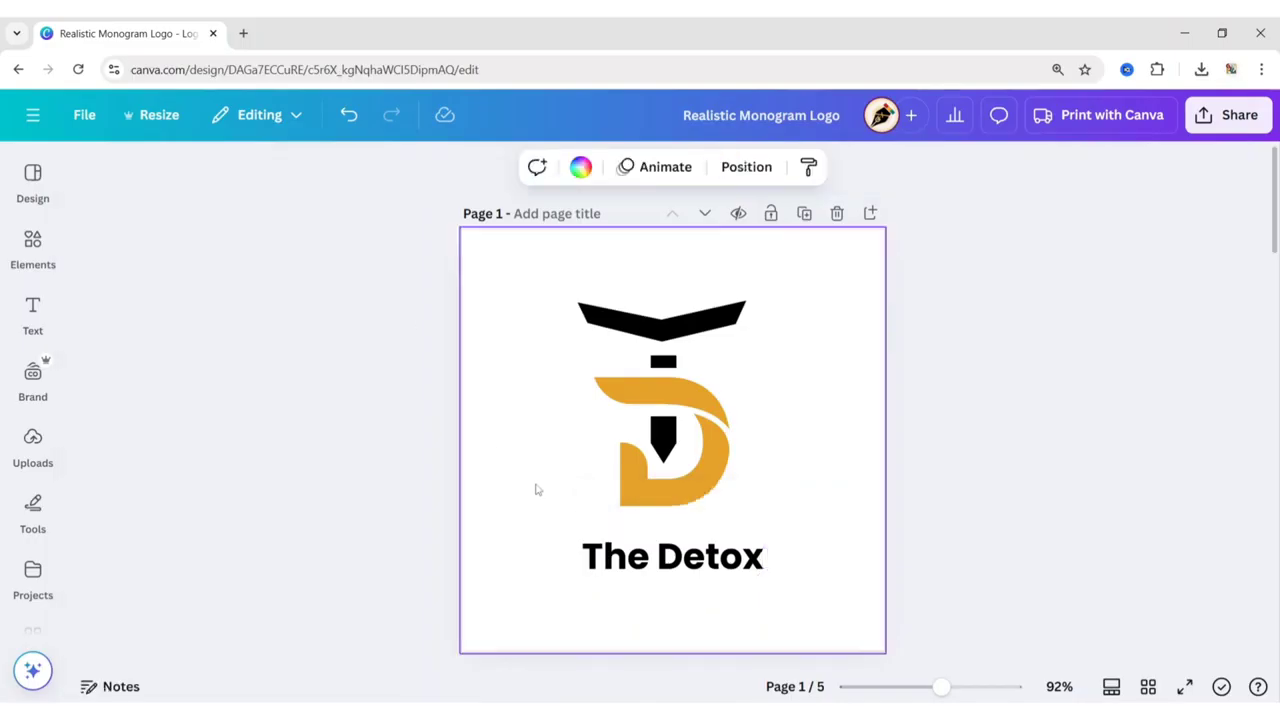
Group the T pieces and the D, and centre the group horizontally on the page
click(697, 567)
drag(531, 286, 806, 525)
click(603, 263)
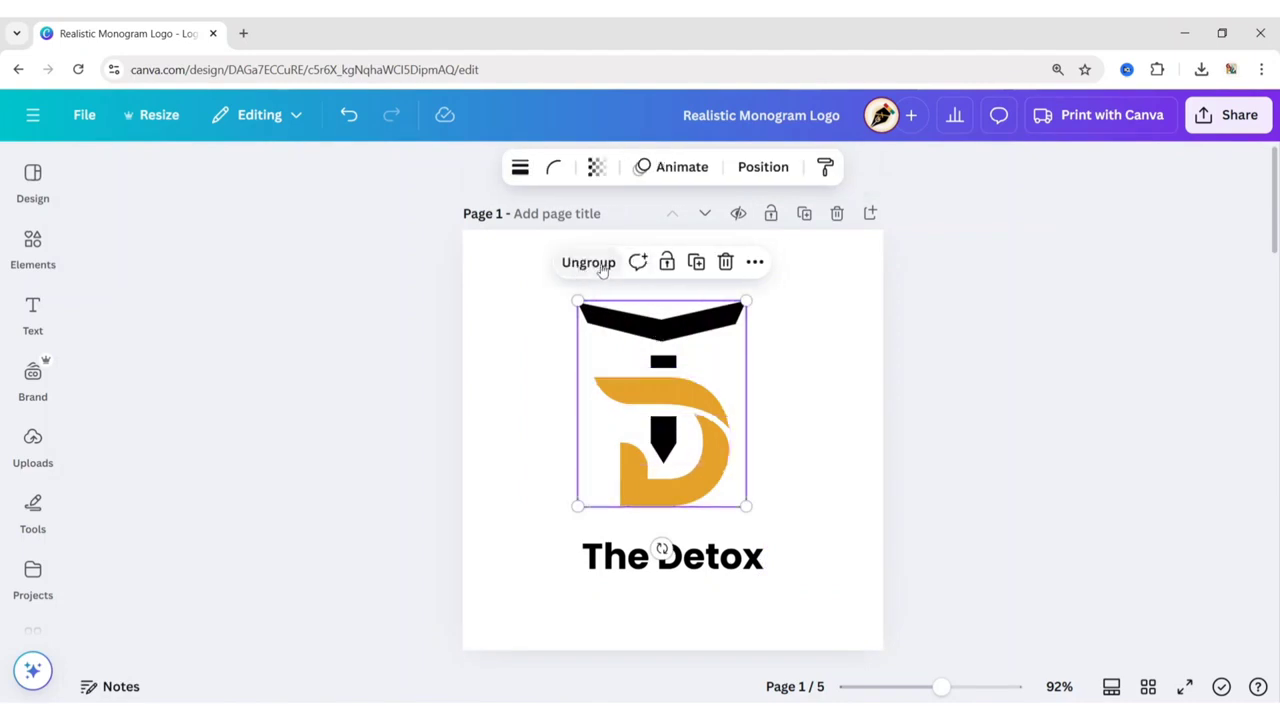
click(765, 167)
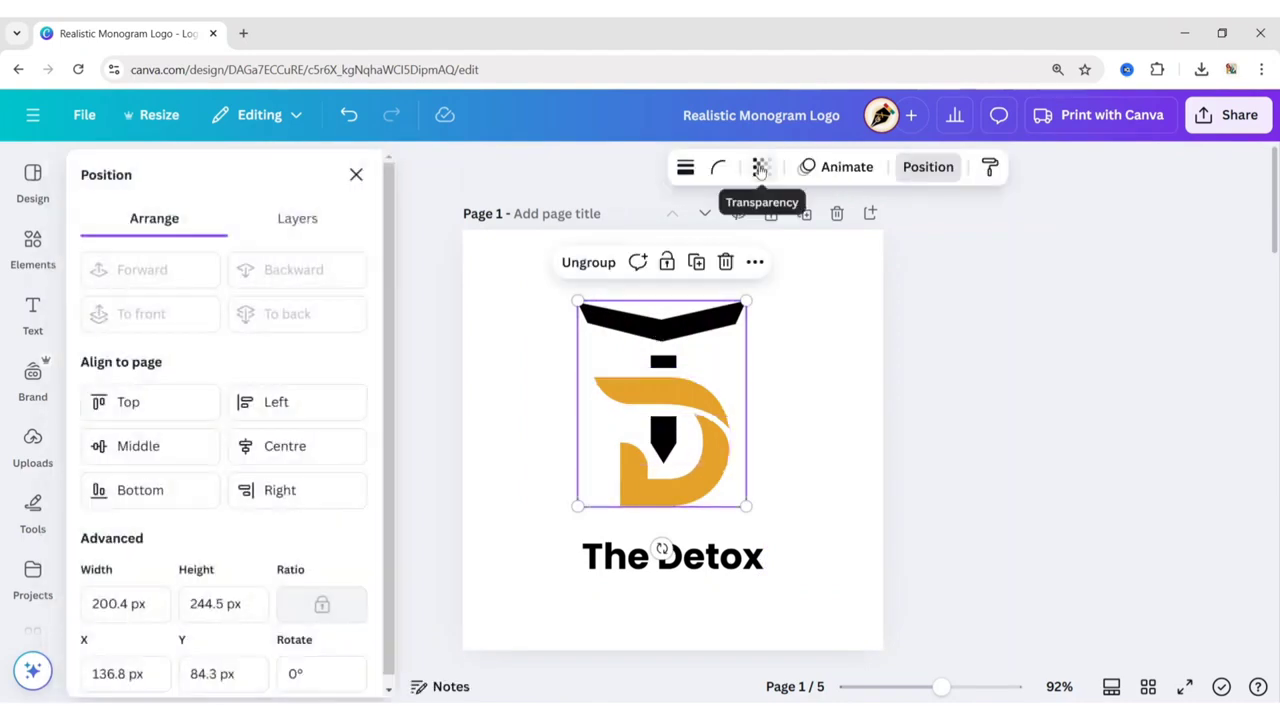
click(325, 446)
Check the "The Detox" heading's page alignment and nudge it up closer to the monogram
click(620, 565)
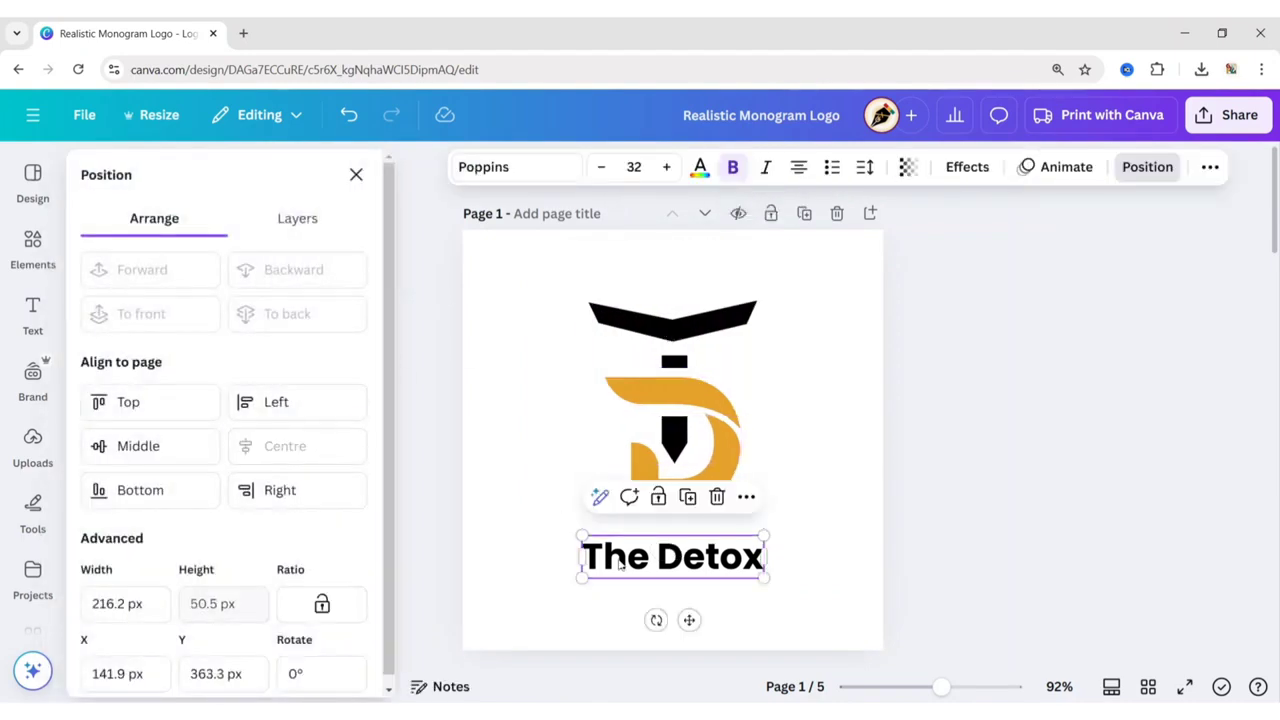
click(355, 176)
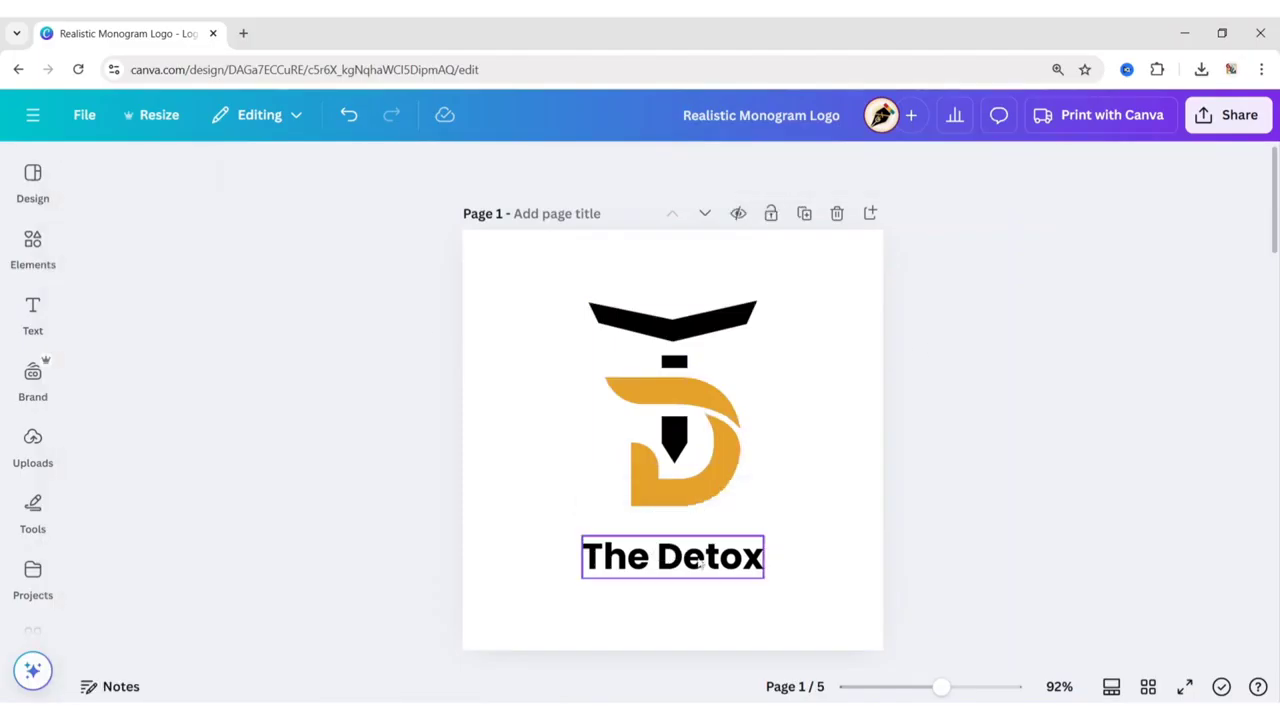
key(Up)
key(Up)
key(Up)
key(Up)
key(Up)
key(Up)
key(Up)
key(Up)
key(Up)
key(Up)
key(Up)
key(Up)
key(Up)
key(Up)
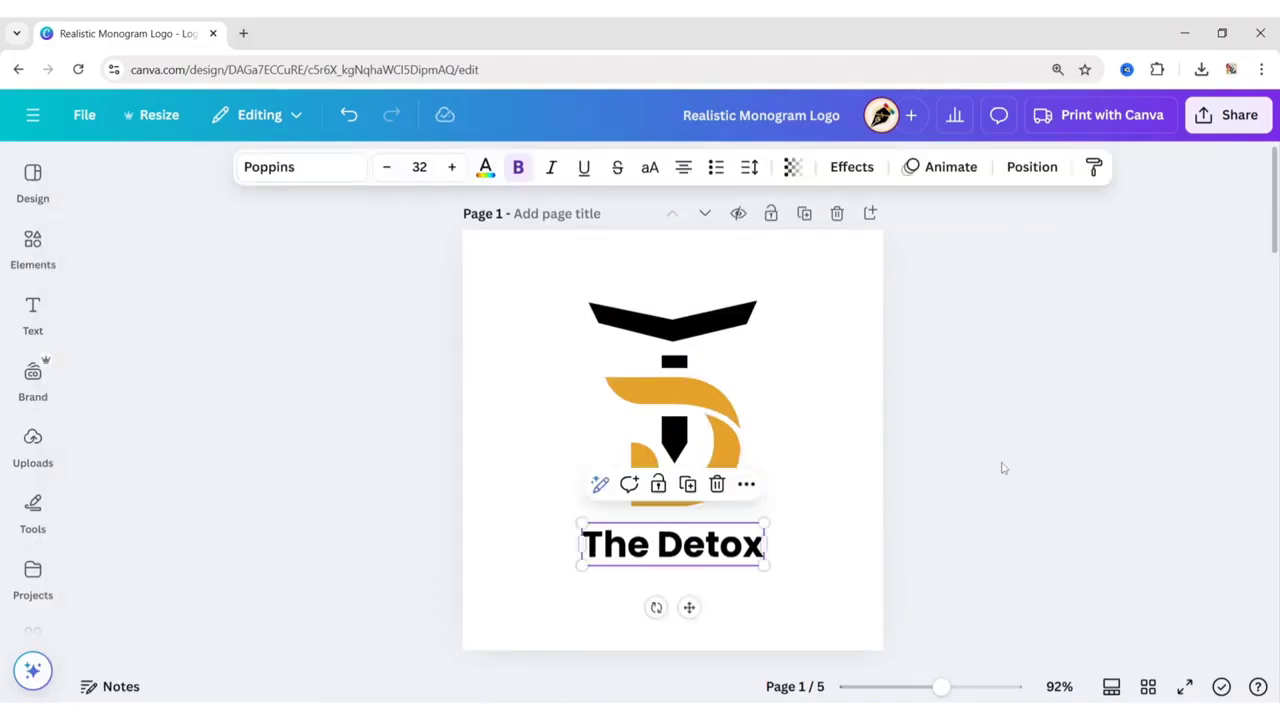
Enlarge the TD monogram group slightly and reposition it centred above the heading
click(1003, 468)
click(751, 381)
drag(757, 300, 781, 272)
drag(739, 352, 729, 347)
click(1006, 400)
Shrink the "The Detox" heading to 30.7 pt and re-centre it below the monogram
click(750, 545)
drag(764, 522, 752, 525)
drag(686, 607, 690, 609)
click(852, 440)
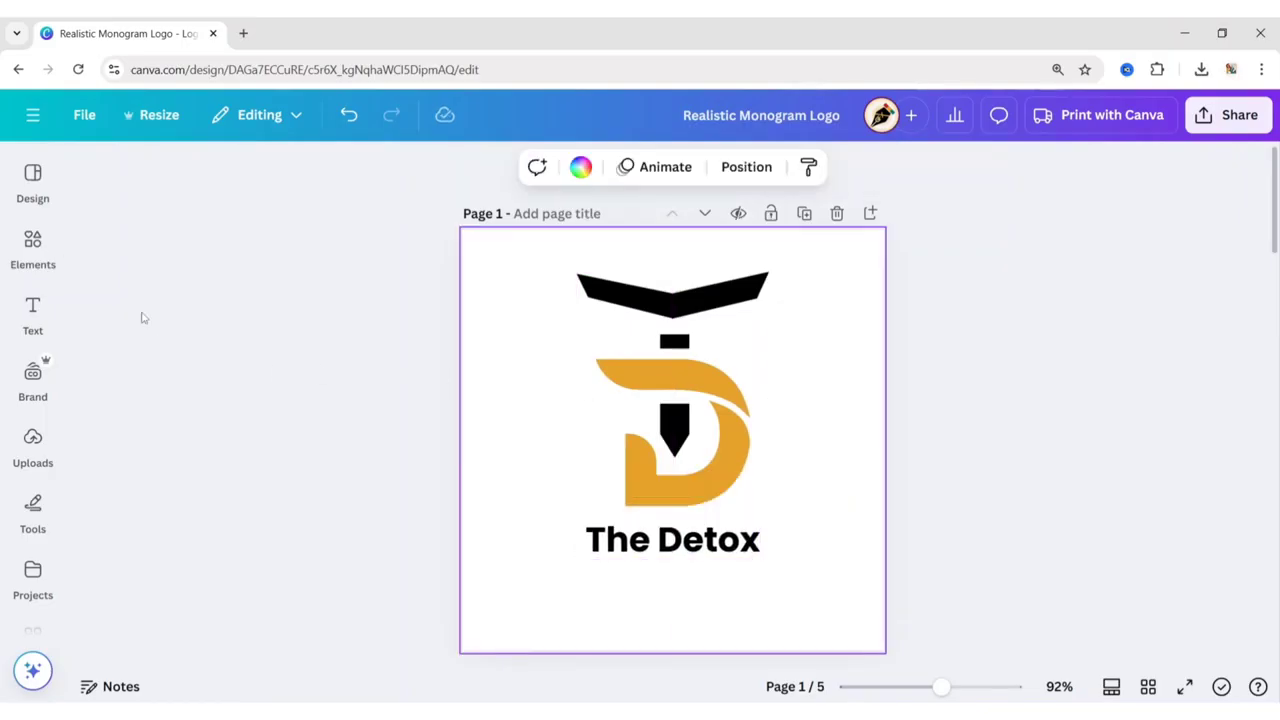
Add a square shape from the elements library and colour it black
click(46, 240)
click(330, 174)
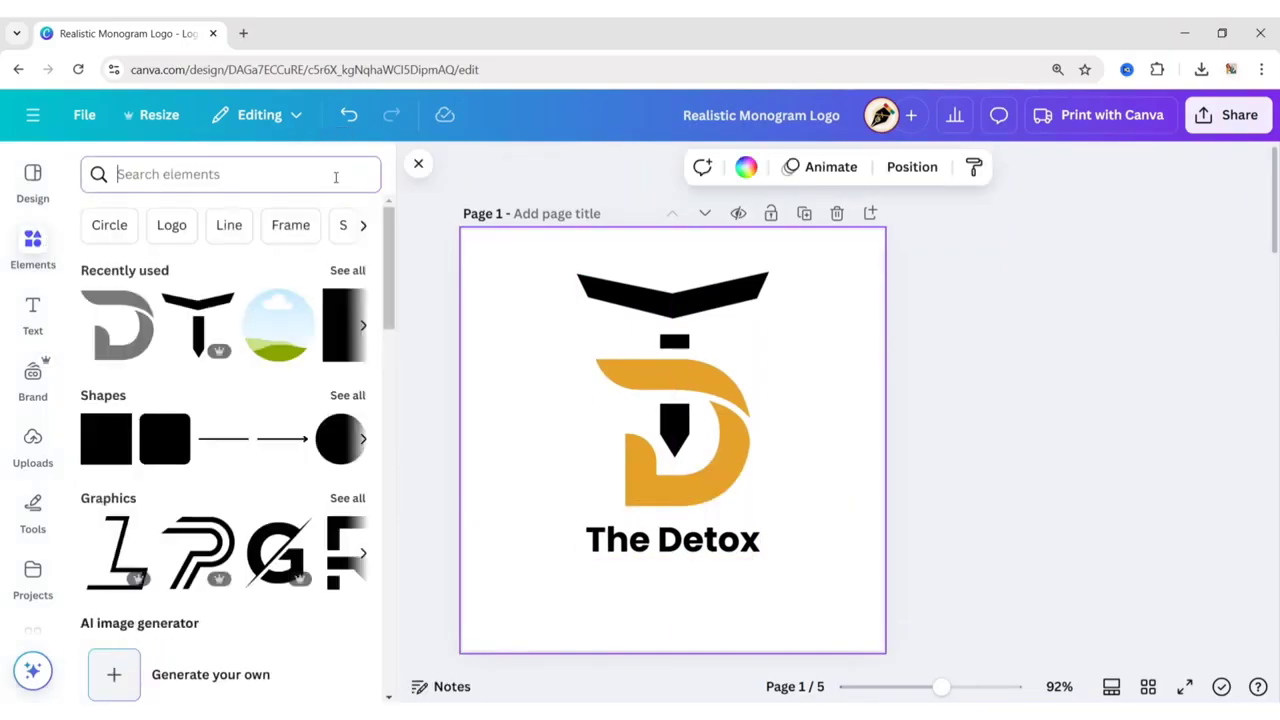
click(114, 427)
click(420, 164)
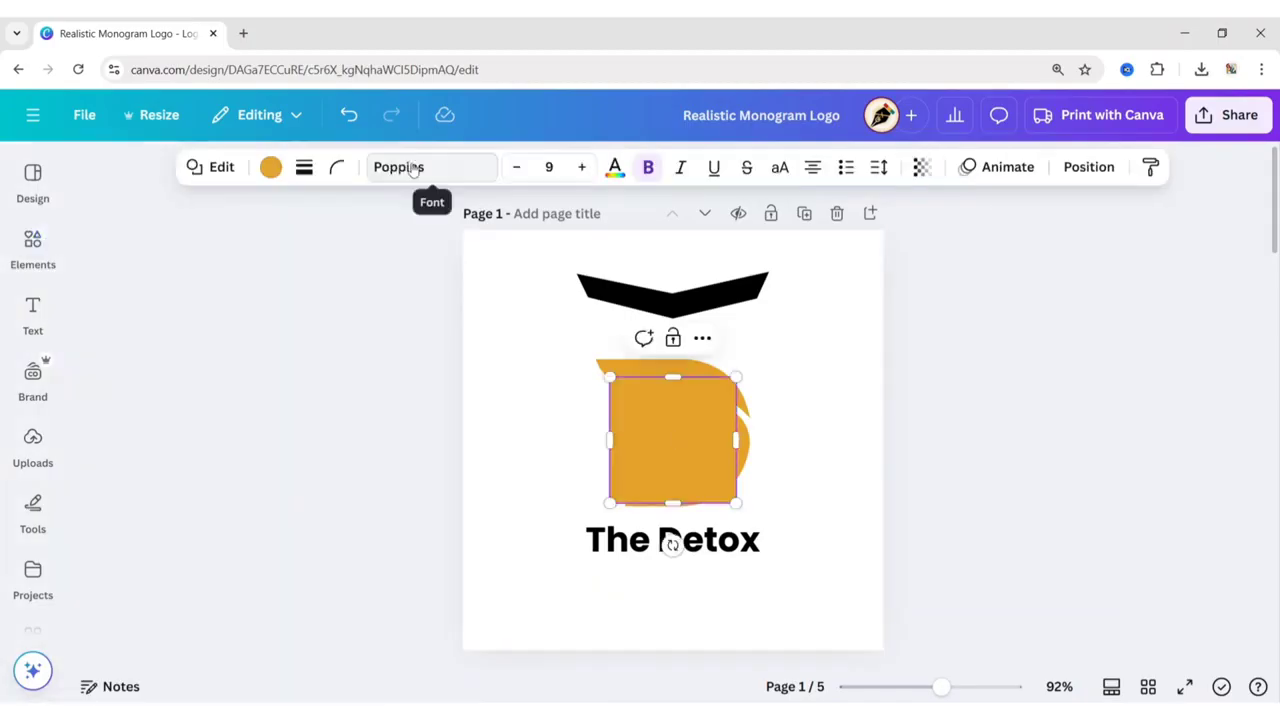
click(270, 168)
click(199, 313)
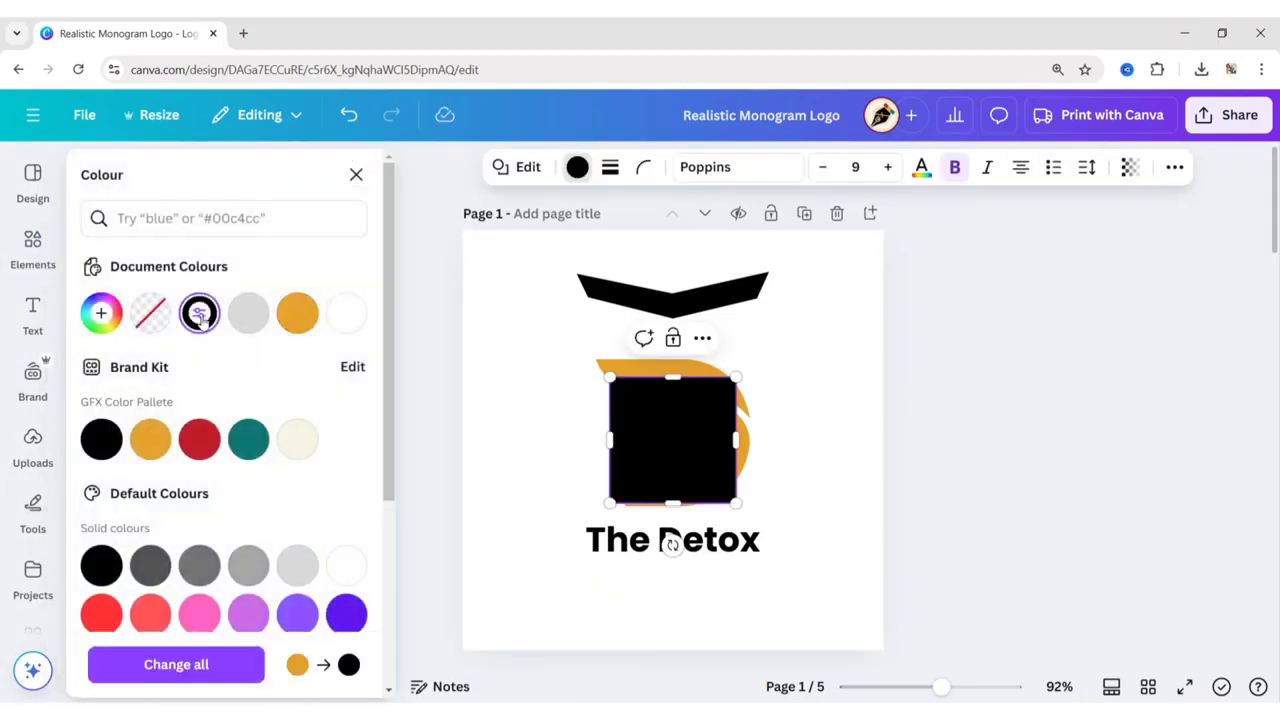
click(356, 175)
Reduce the black square to a short thin bar and place it to the left of the heading, level with the top of its letters
drag(612, 466, 552, 474)
drag(611, 440, 567, 578)
click(577, 611)
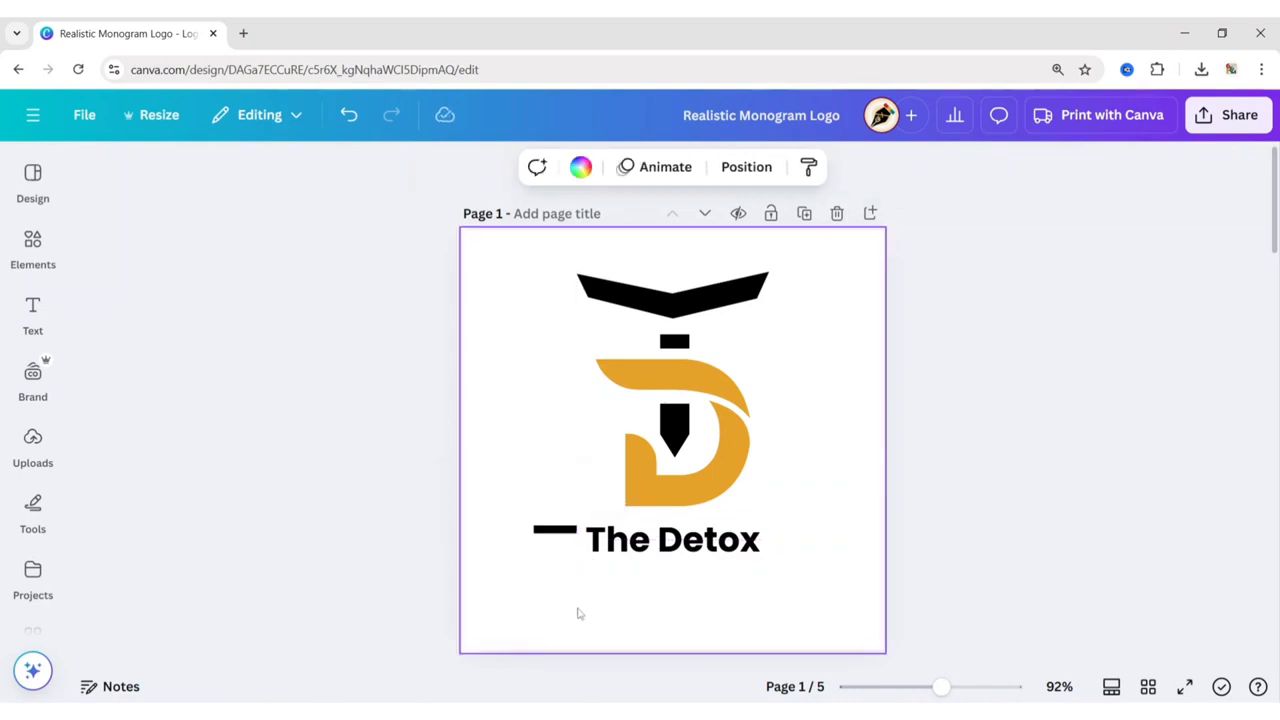
scroll(577, 612, up, 5)
scroll(580, 614, up, 2)
click(354, 393)
drag(343, 376, 321, 397)
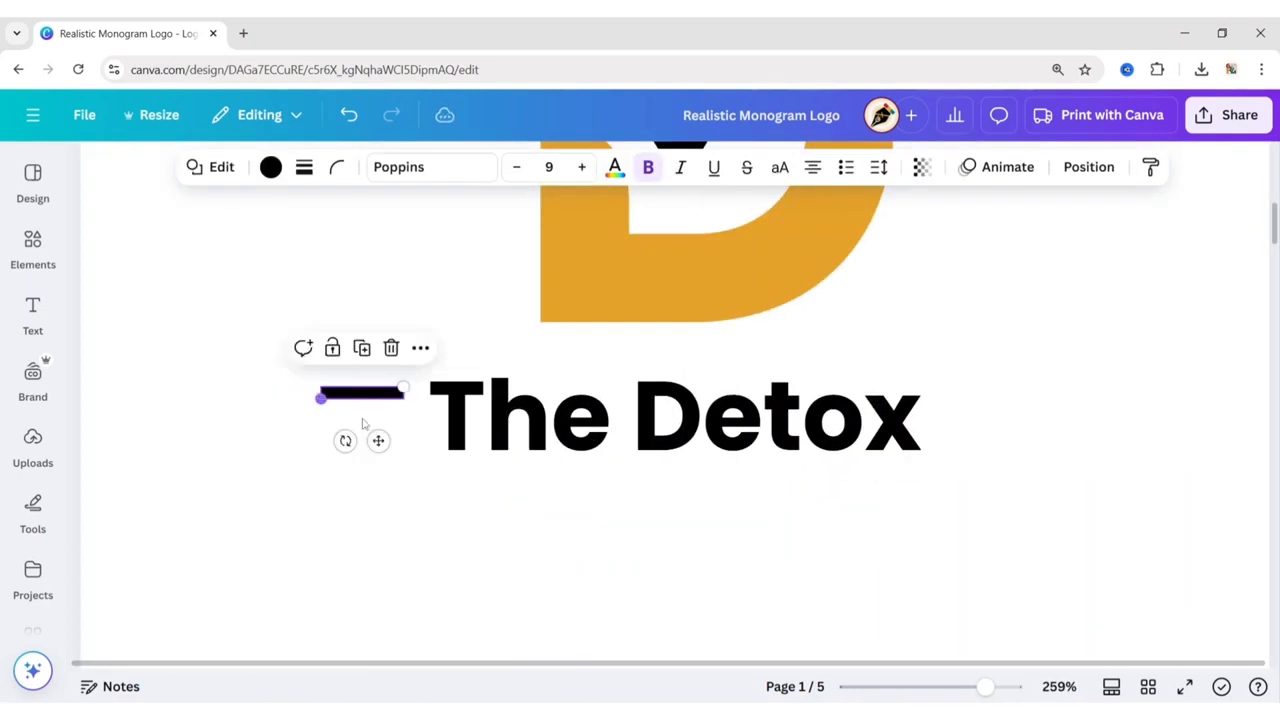
drag(377, 440, 374, 435)
Duplicate the thin bar to build a stack of three horizontal bars left of the heading
key(ctrl+d)
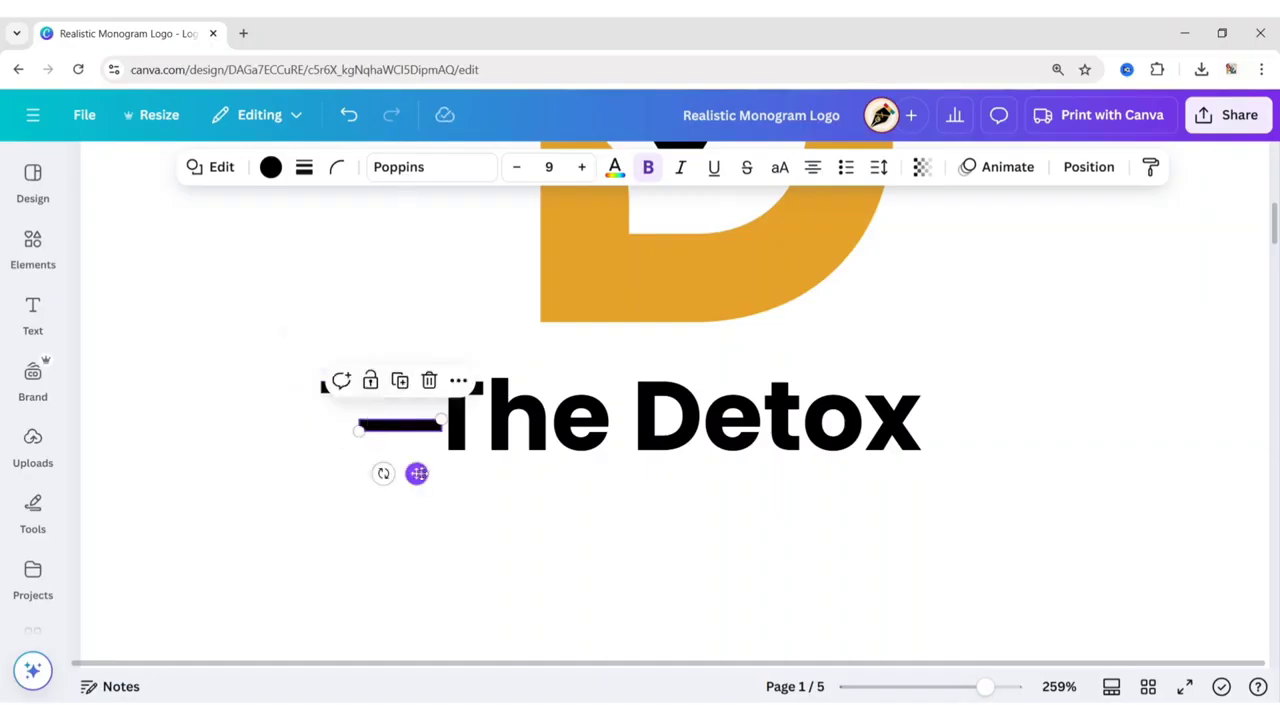
drag(417, 474, 379, 492)
click(363, 401)
drag(378, 547, 380, 463)
click(473, 513)
Copy the three-bar stack and place the copy to the right of "The Detox"
drag(263, 337, 415, 490)
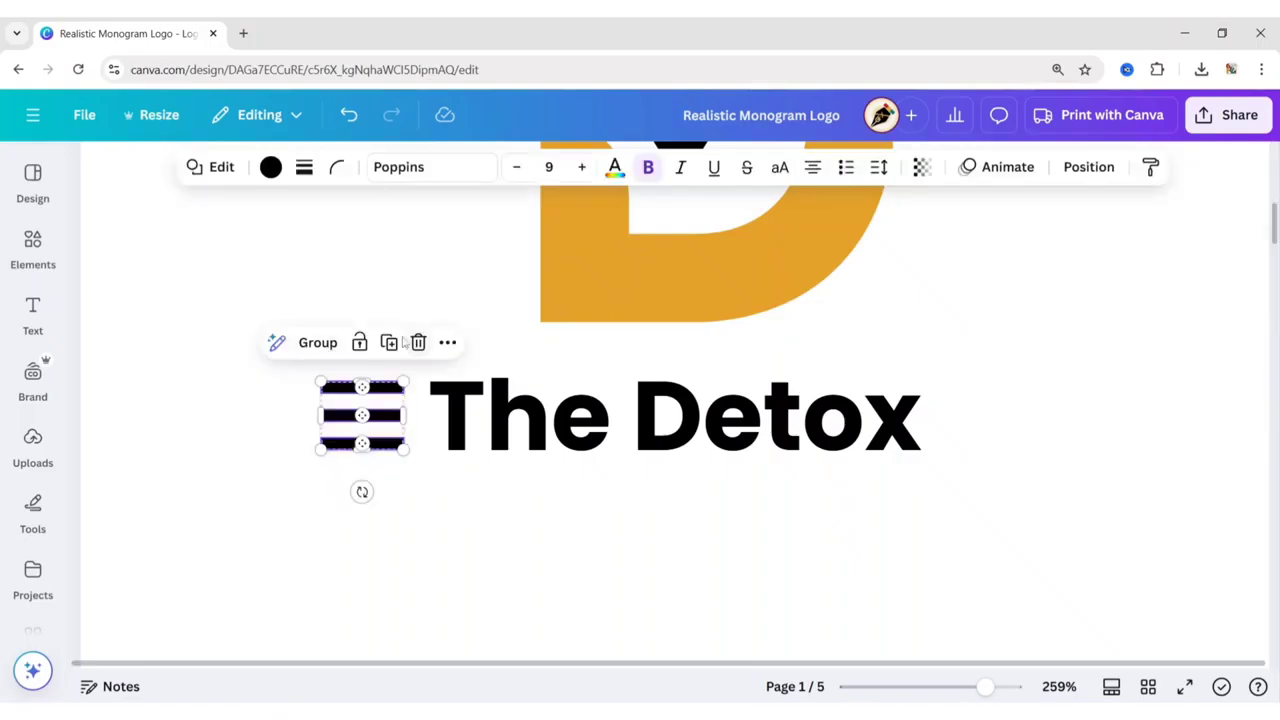
drag(384, 431, 1005, 446)
click(1090, 461)
Nudge the bottom bar of the right stack up to line up with the left stack's bottom bar
click(993, 457)
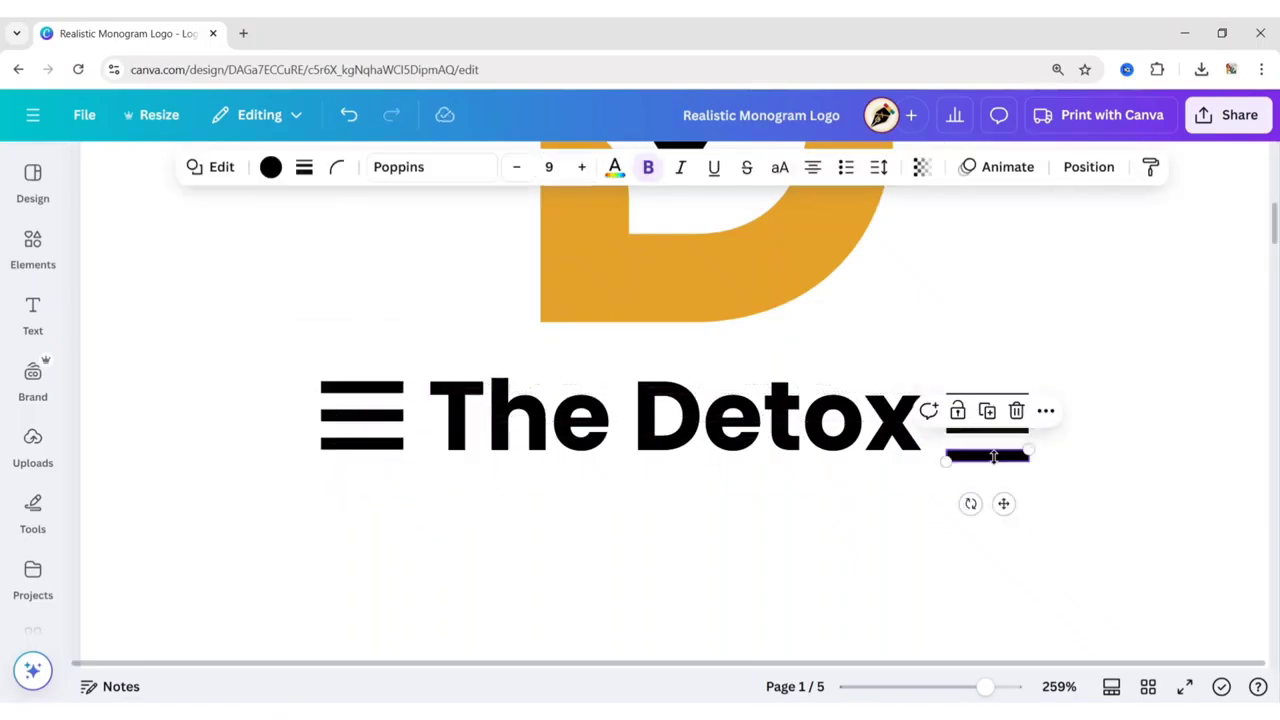
click(980, 453)
click(1117, 503)
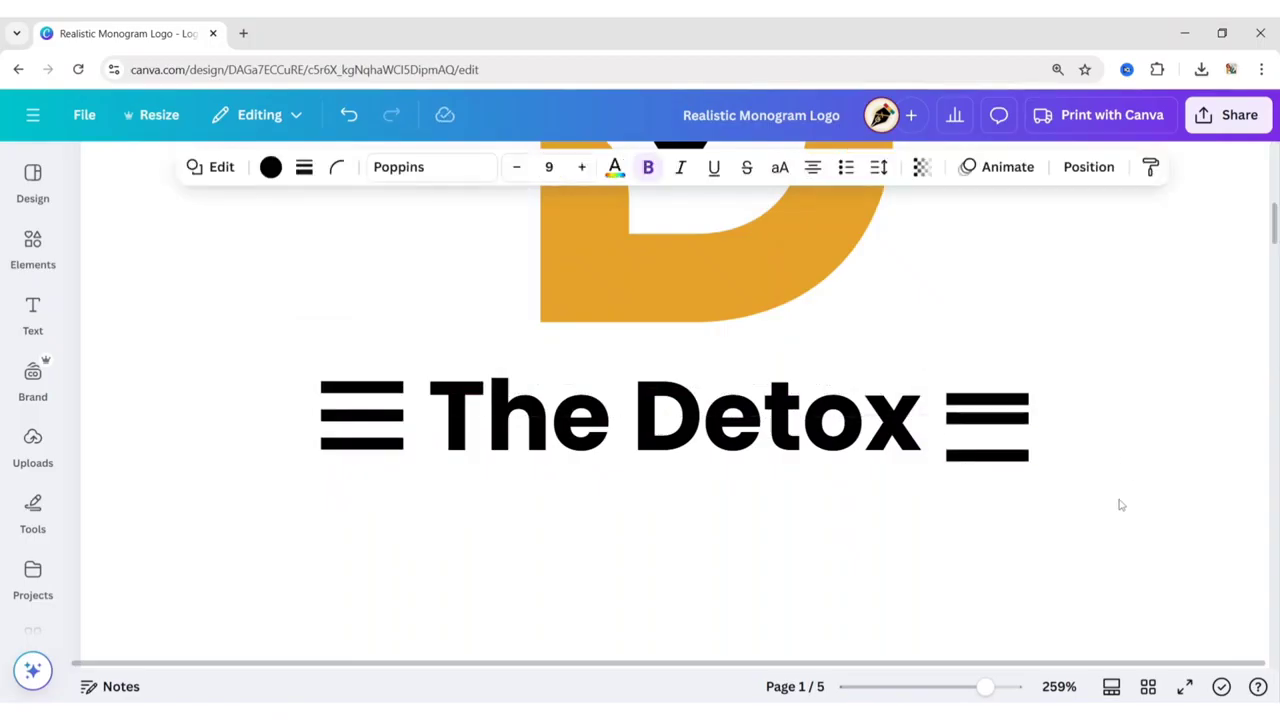
click(983, 457)
key(Up)
key(Up)
key(Up)
key(Up)
key(Up)
Check the left stack's bottom bar position and nudge its top bar slightly down
click(358, 446)
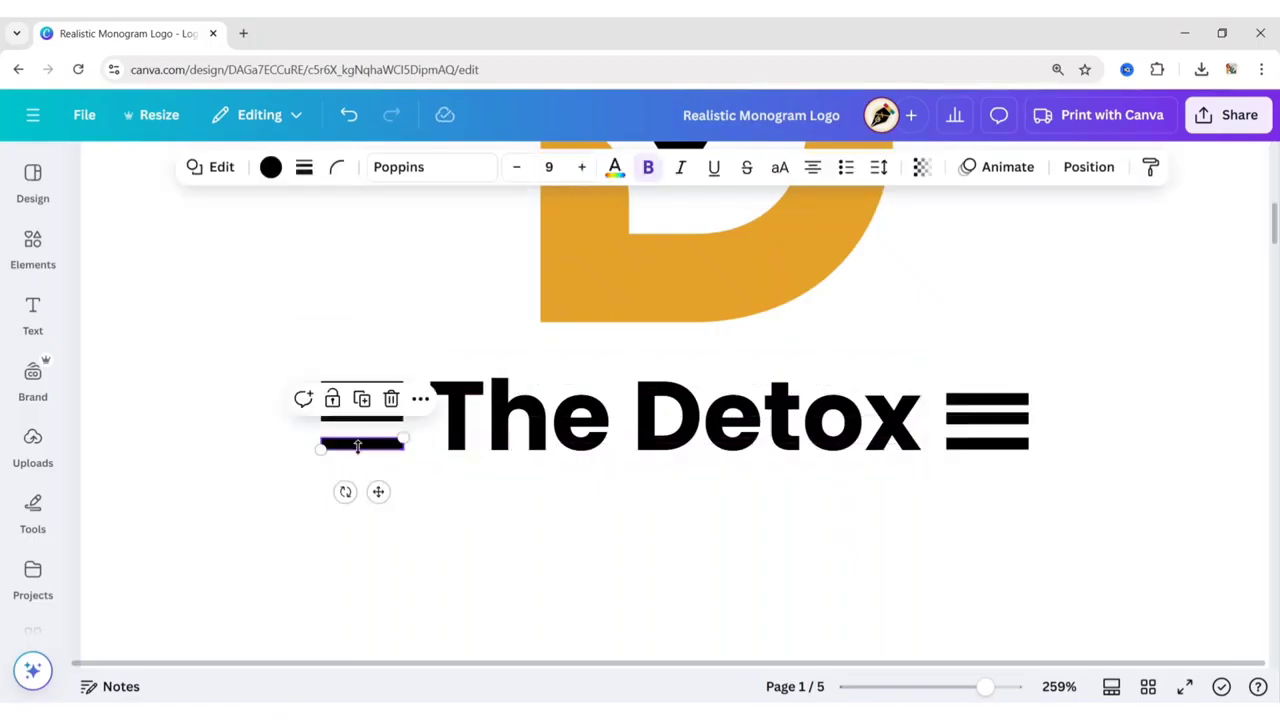
key(Down)
key(Up)
click(414, 363)
click(374, 389)
key(Down)
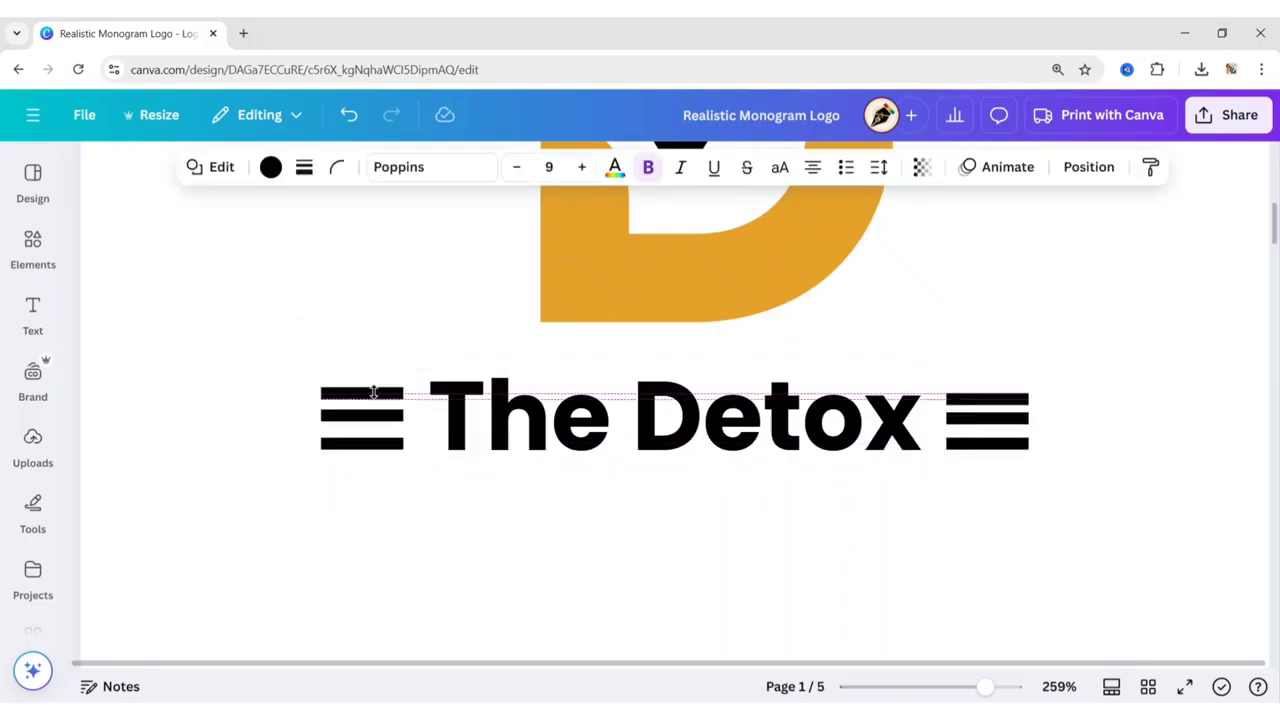
key(Up)
Space the three bars left of the heading evenly in the vertical direction
click(503, 560)
drag(258, 362, 345, 478)
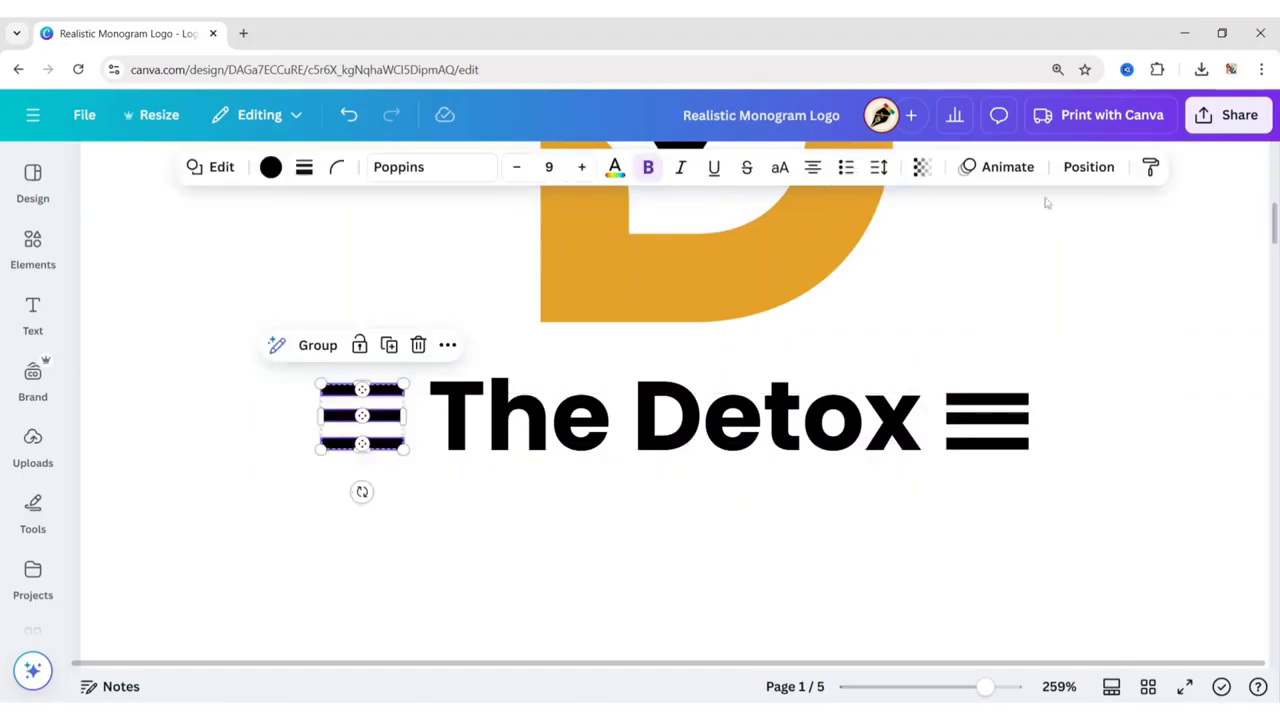
click(1088, 167)
click(155, 623)
click(856, 533)
click(367, 177)
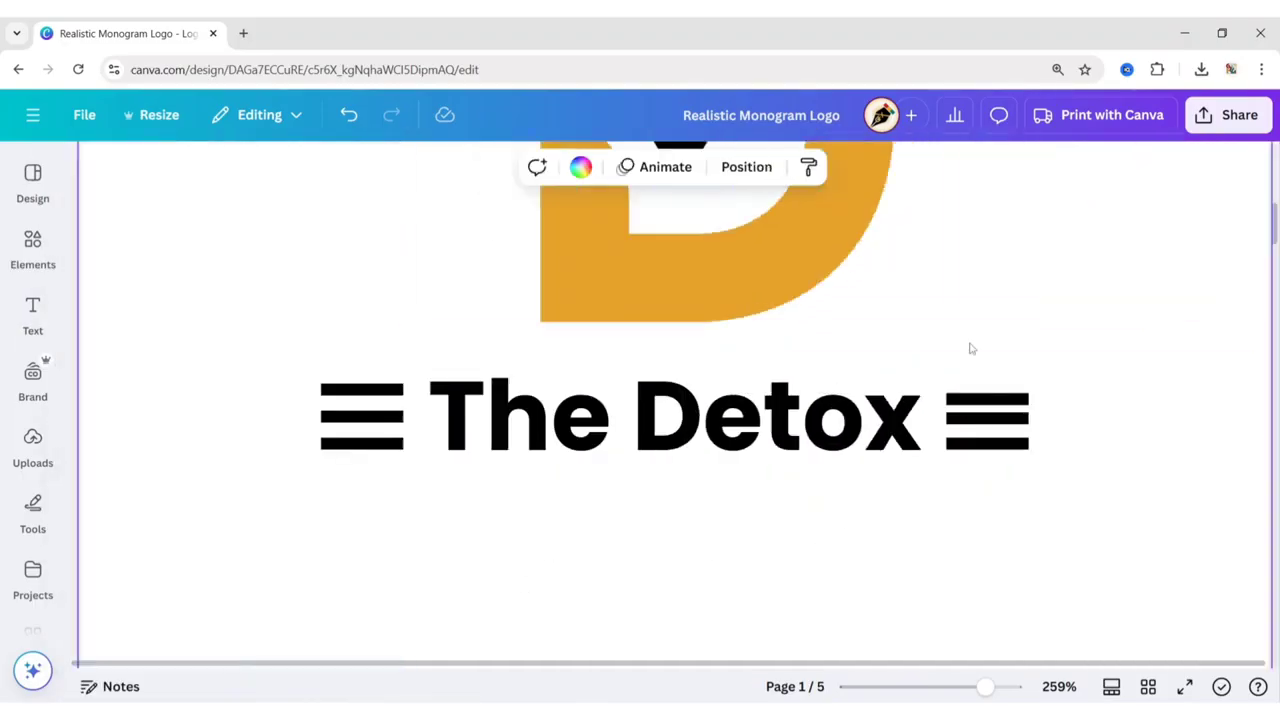
Space the three bars right of the heading evenly in the vertical direction
drag(950, 339, 1023, 487)
click(1088, 168)
click(156, 622)
click(1182, 578)
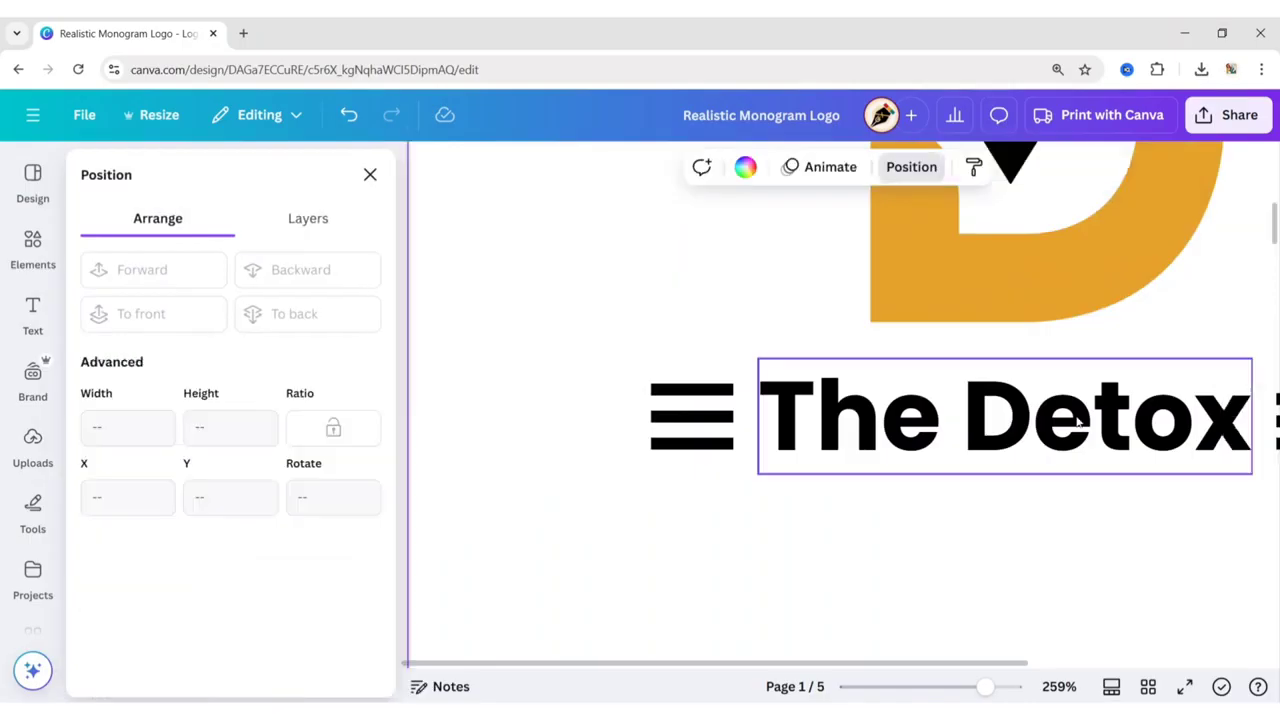
click(368, 177)
Recolour the "The Detox" heading with the orange used in the D
scroll(1076, 497, down, 5)
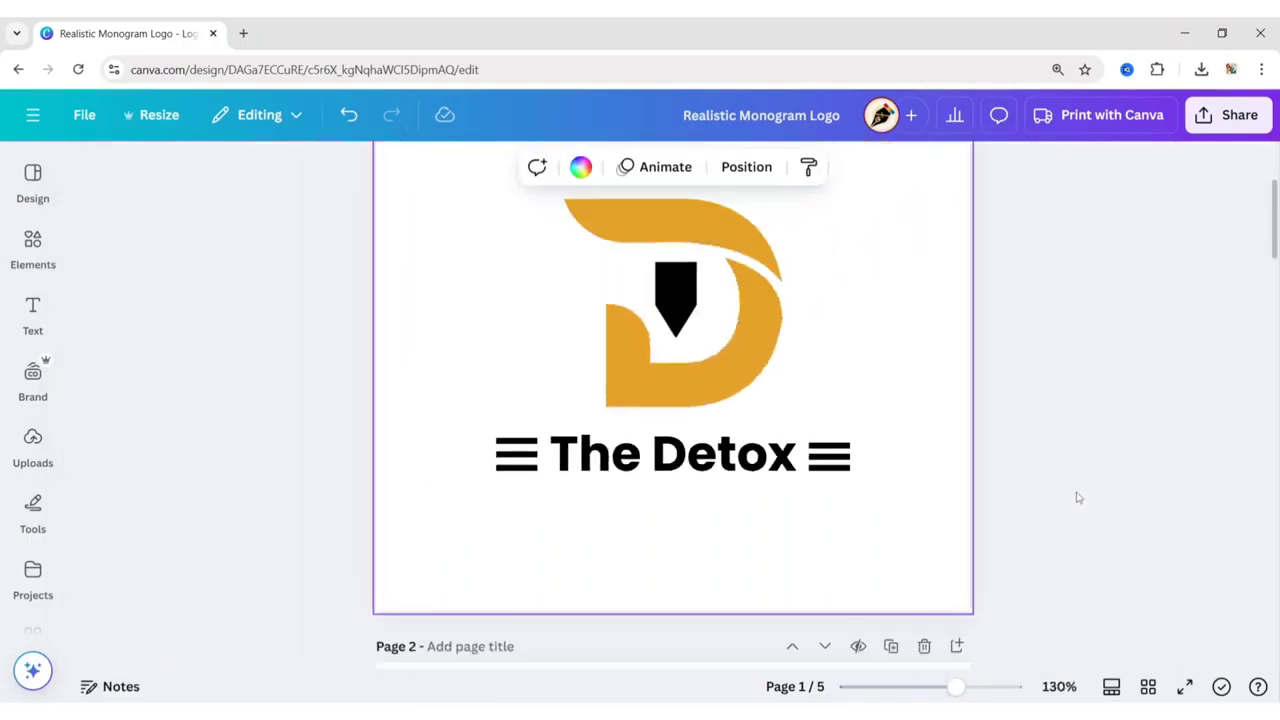
scroll(1079, 498, up, 1)
click(1078, 498)
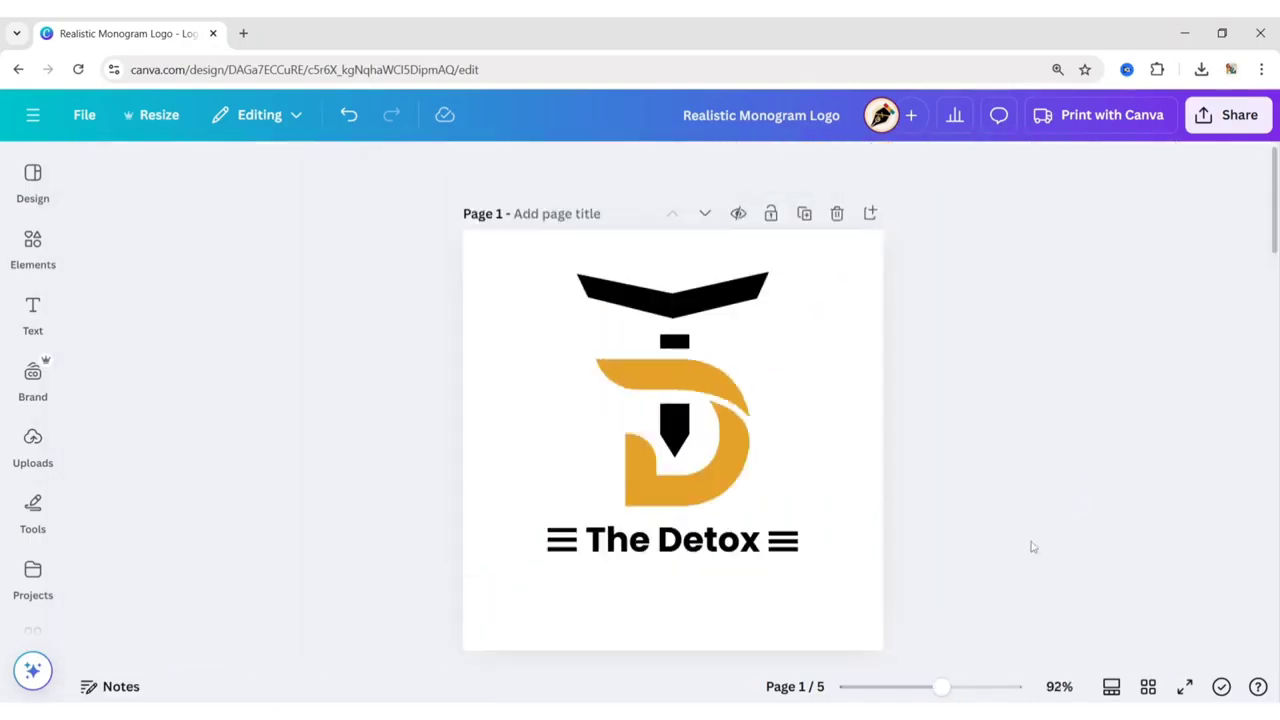
click(648, 538)
click(485, 167)
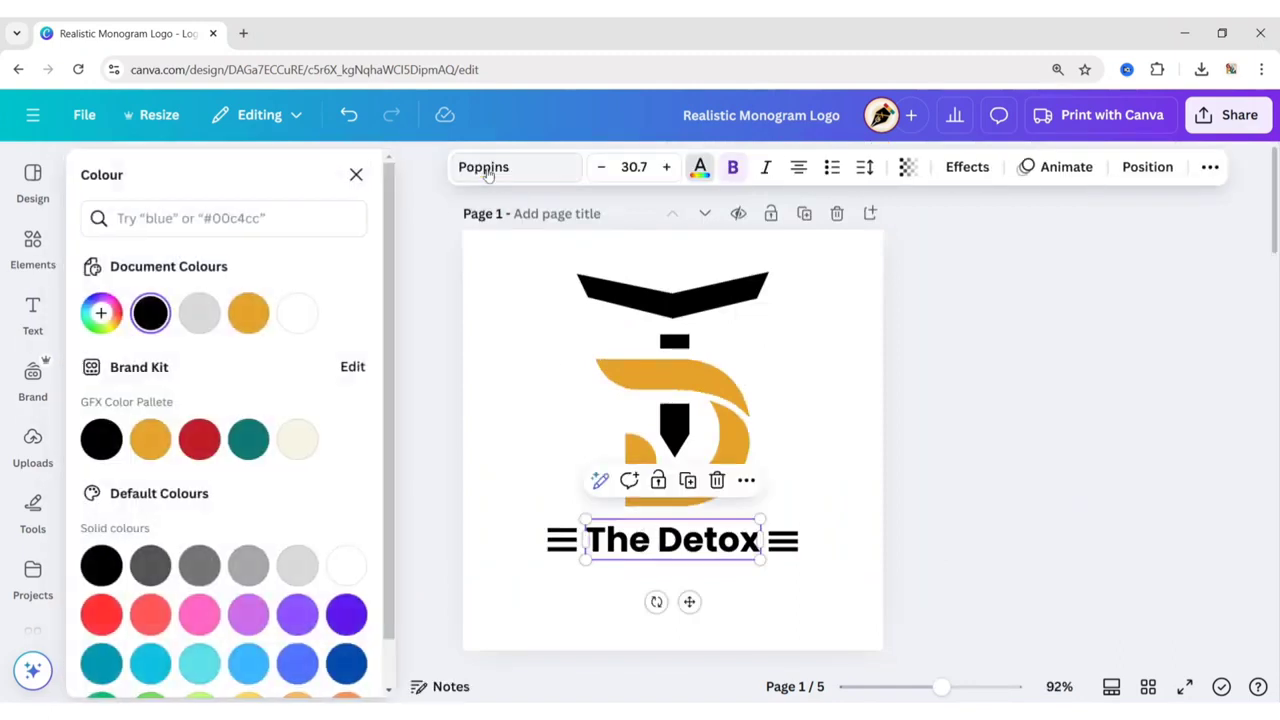
click(251, 309)
key(Escape)
click(1048, 378)
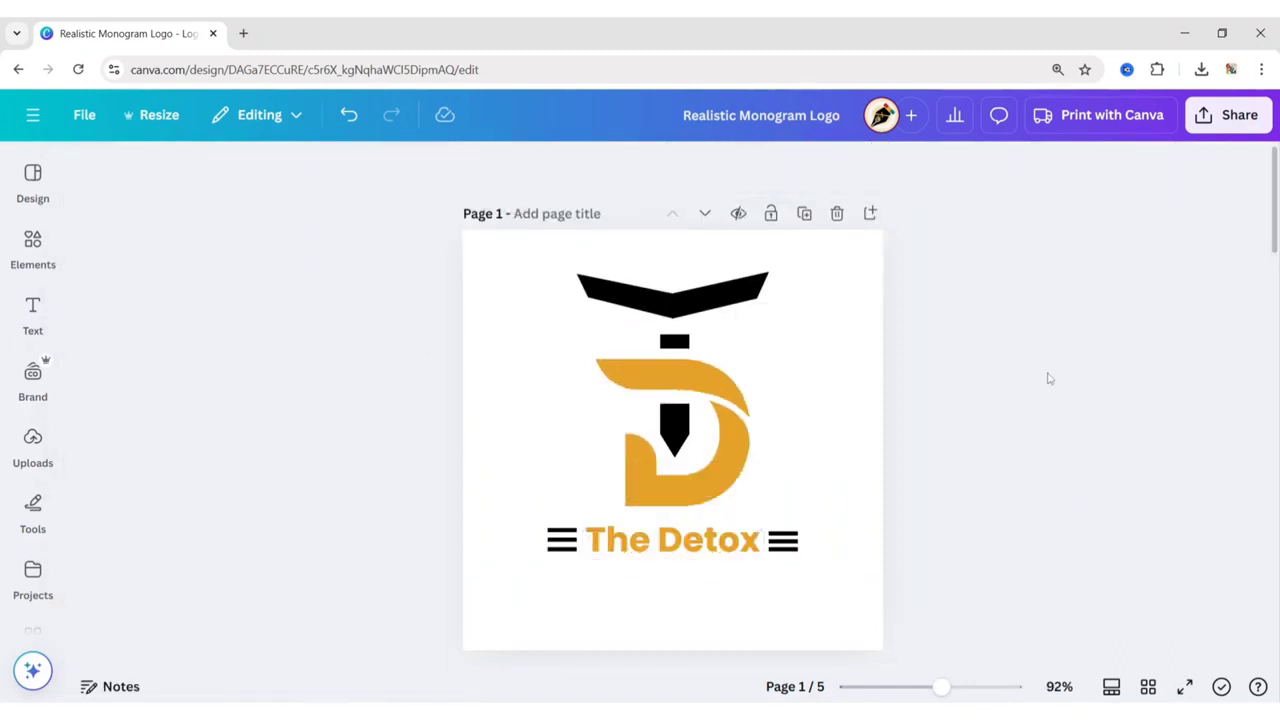
Group the heading with its side bars, then enlarge the whole logo and centre it on the page
drag(518, 517, 852, 628)
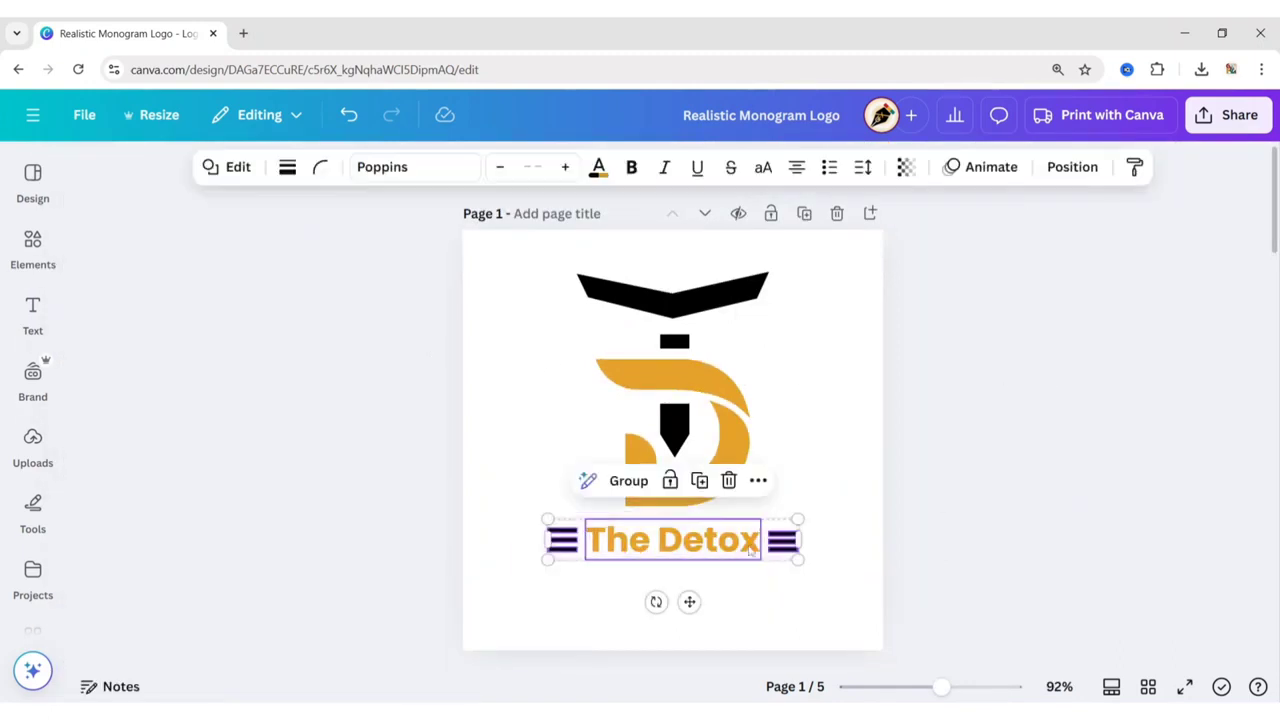
click(629, 481)
drag(498, 257, 836, 606)
drag(797, 559, 857, 626)
drag(740, 500, 714, 494)
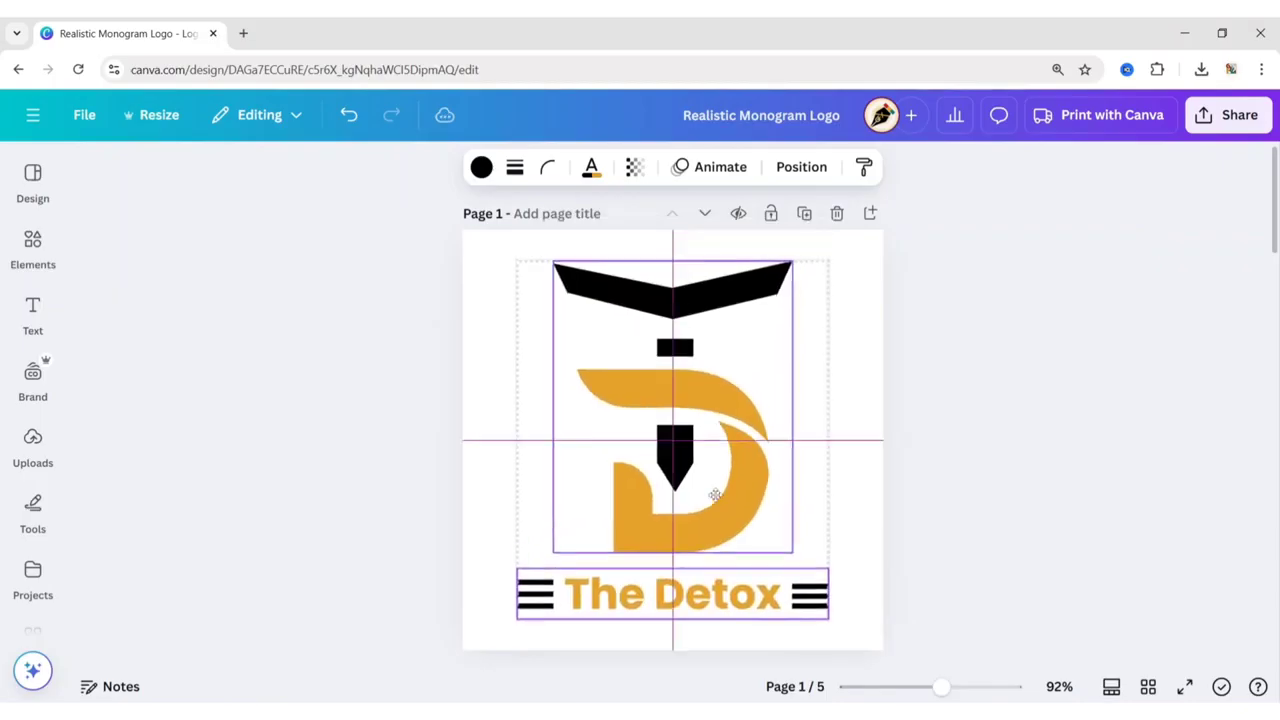
click(1049, 417)
Download only page 1 as a PNG with a transparent background
click(1228, 114)
click(943, 466)
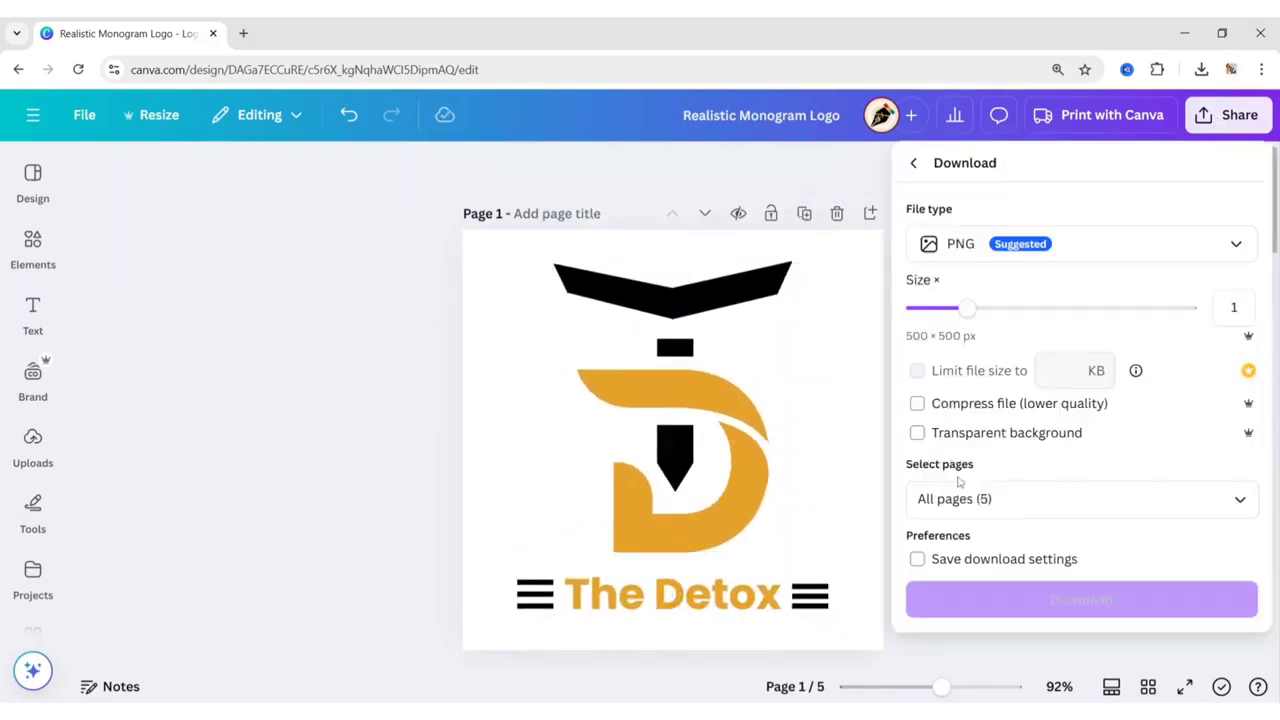
click(1190, 497)
click(1207, 251)
click(1112, 444)
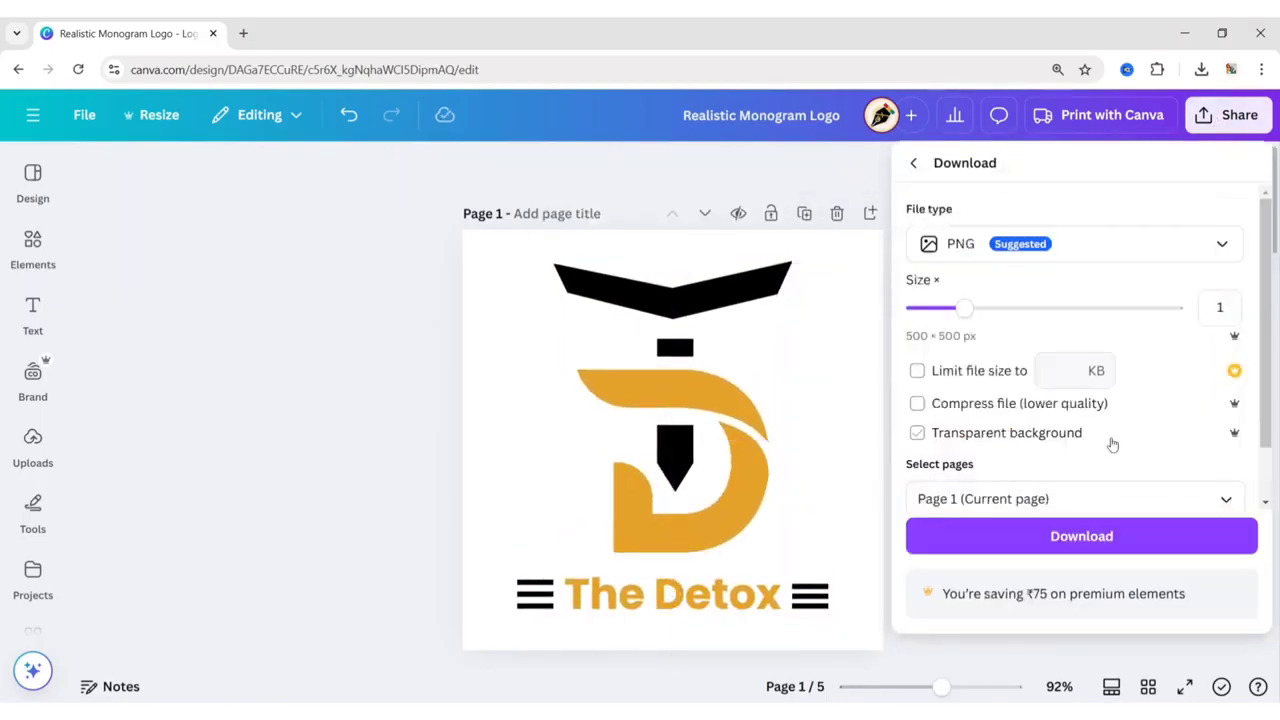
click(917, 434)
click(1074, 537)
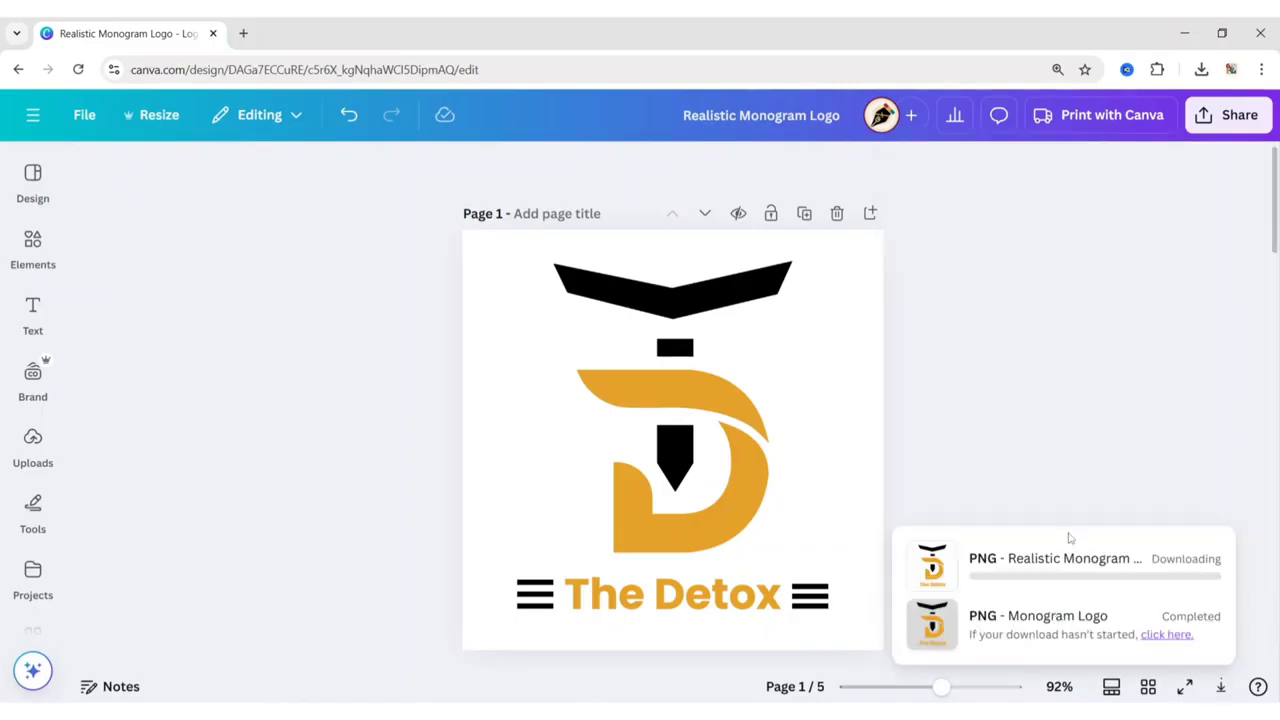
click(1248, 185)
Search Google for "photopea" in a new browser tab and open the Photopea online photo editor
click(243, 34)
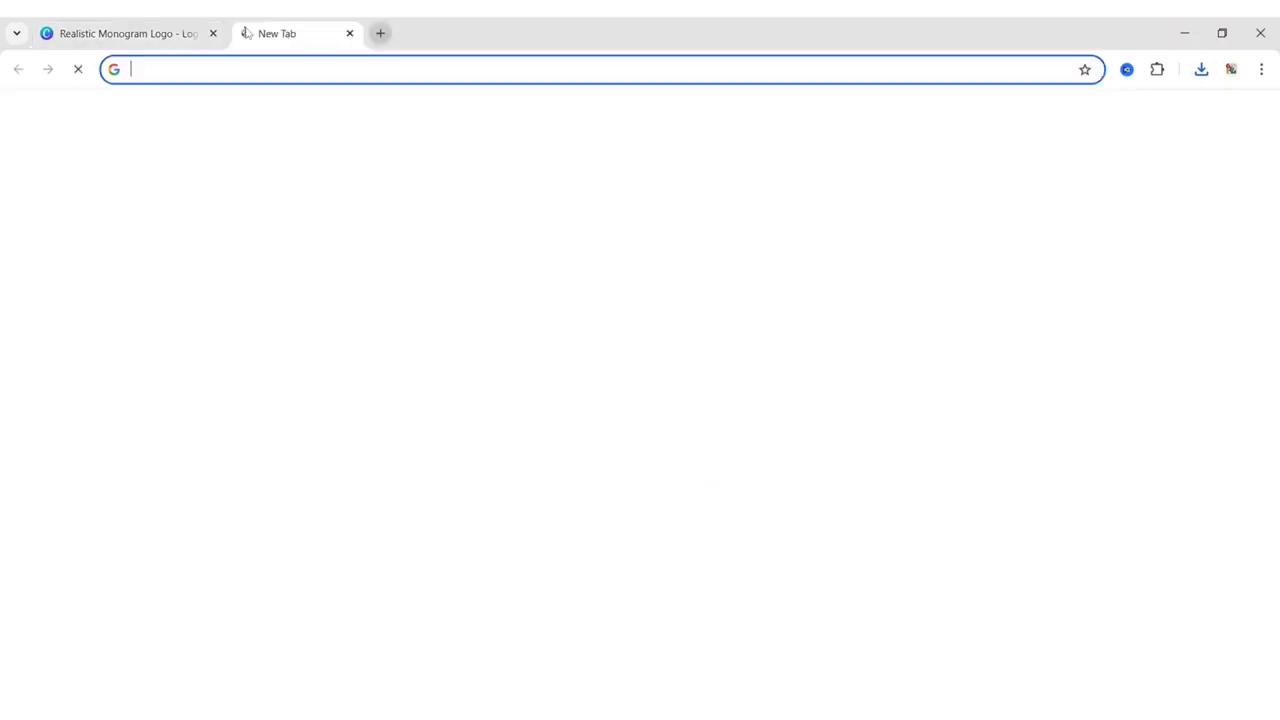
click(393, 326)
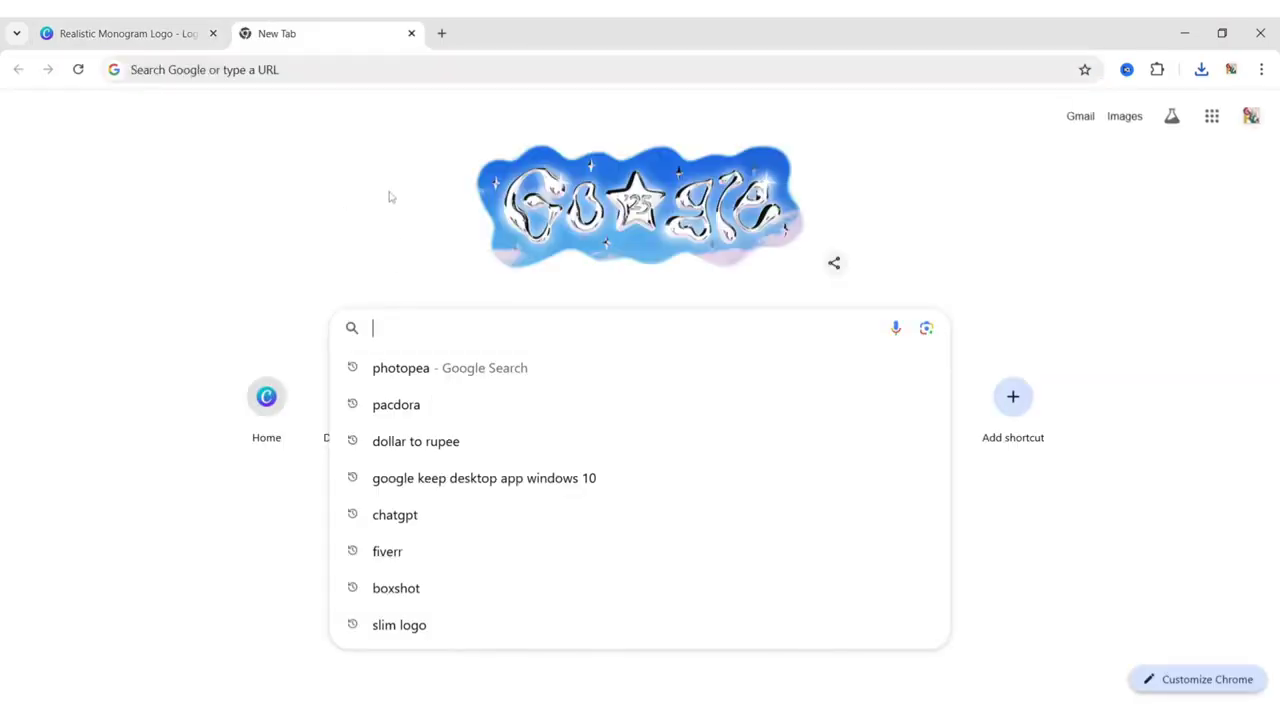
text(photopea)
key(Return)
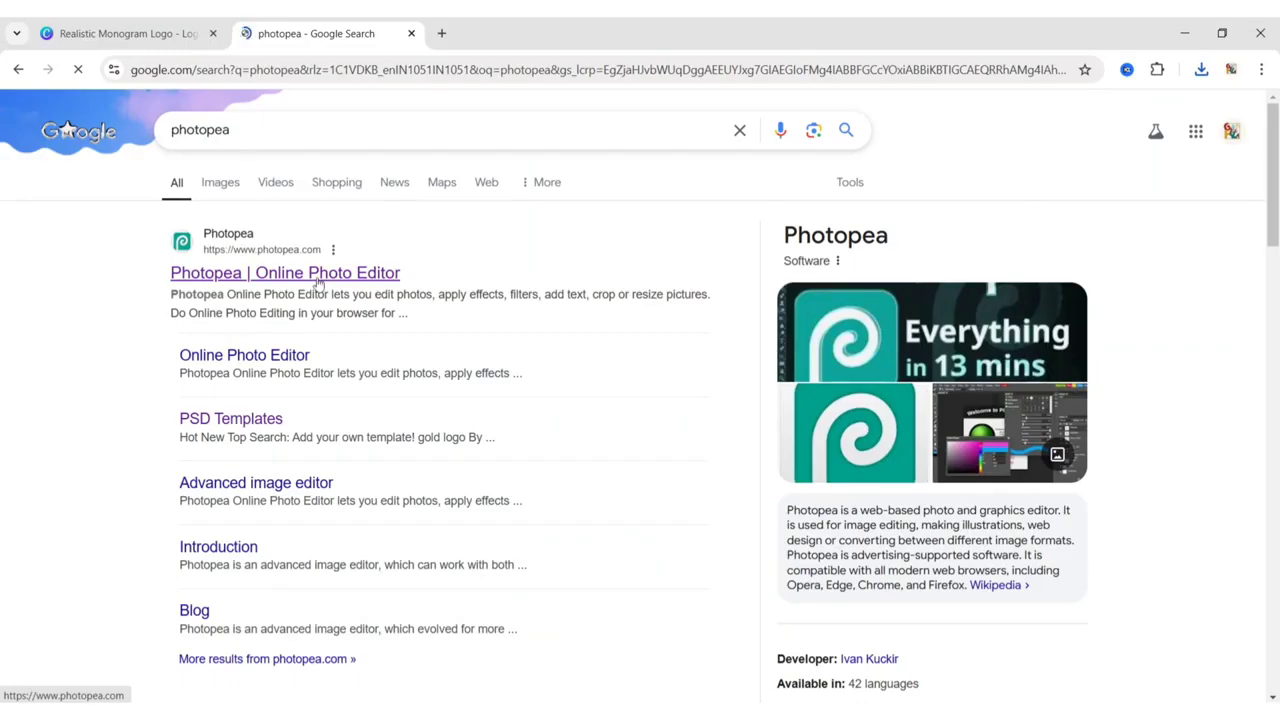
click(318, 284)
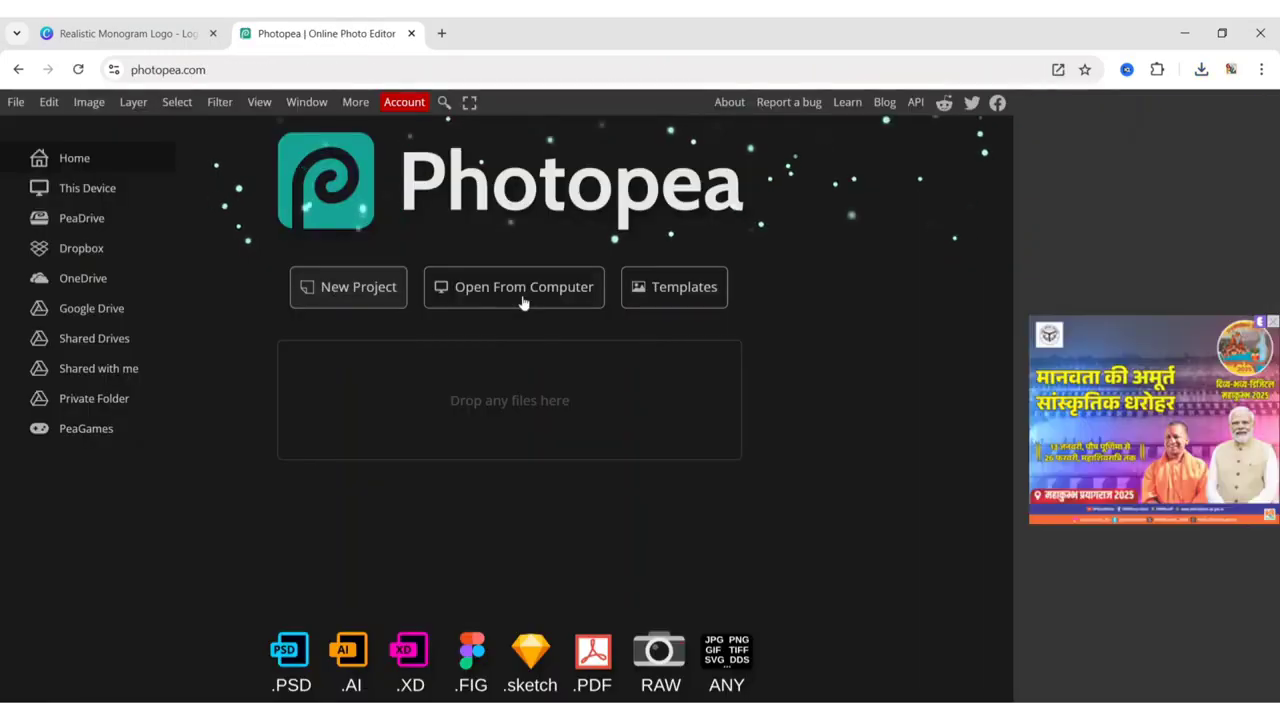
Browse the Photopea templates and open the "Office Glass Logo Mockup" template in the editor
click(684, 289)
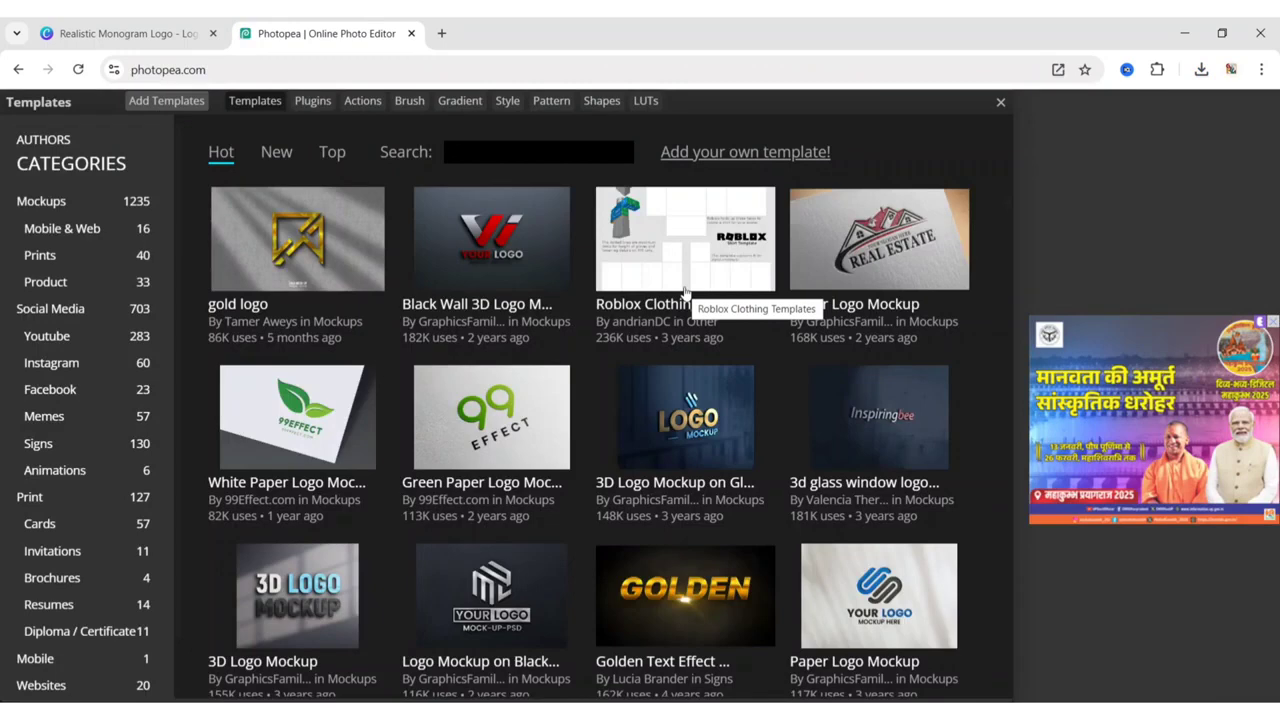
scroll(979, 390, down, 4)
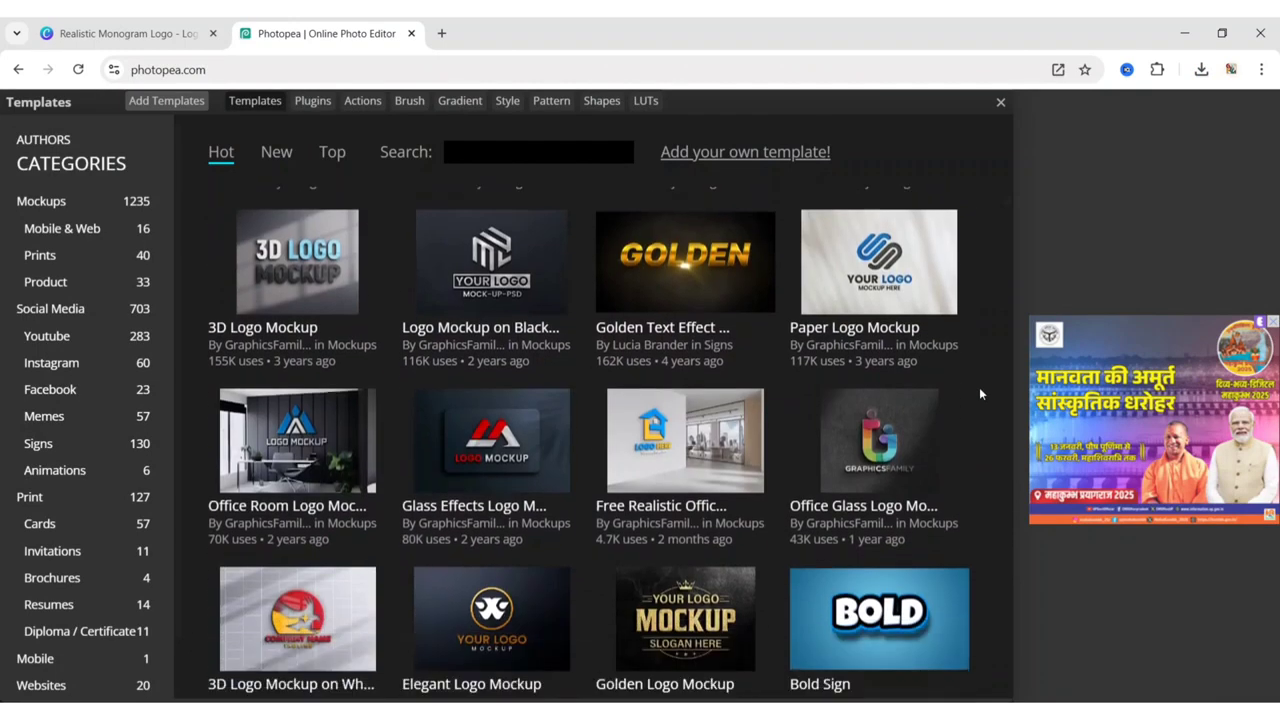
click(876, 462)
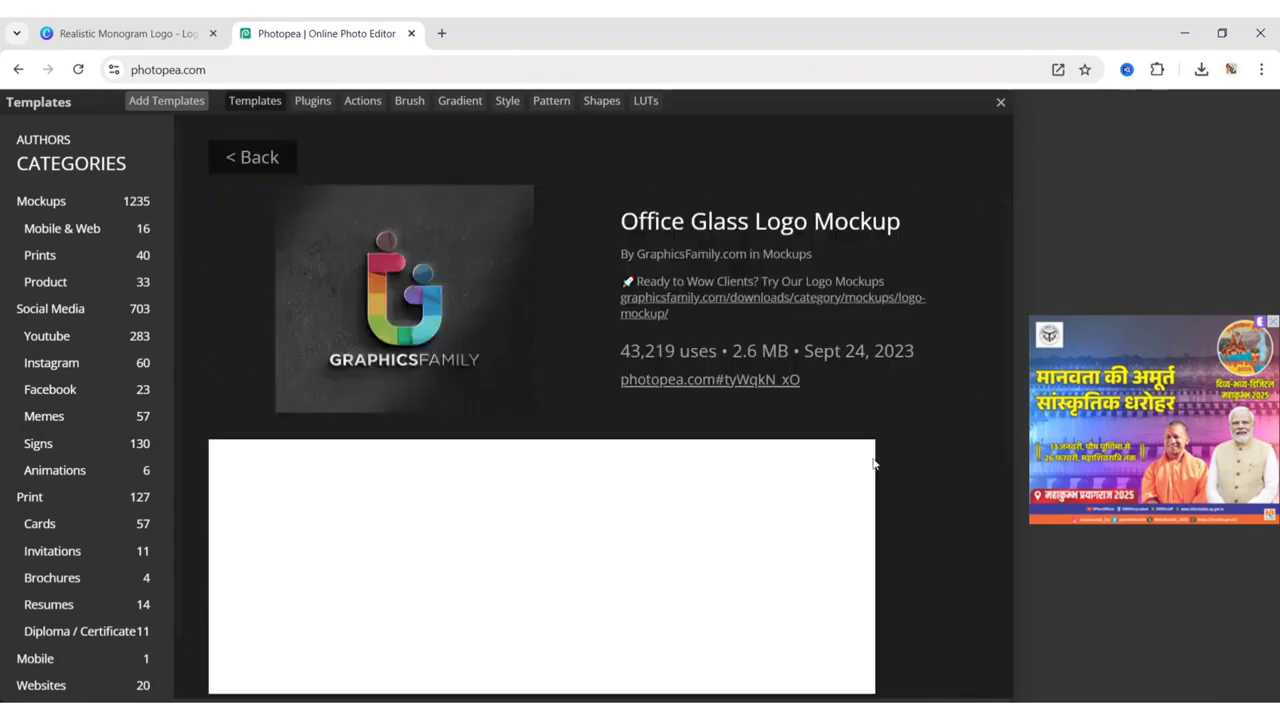
click(704, 381)
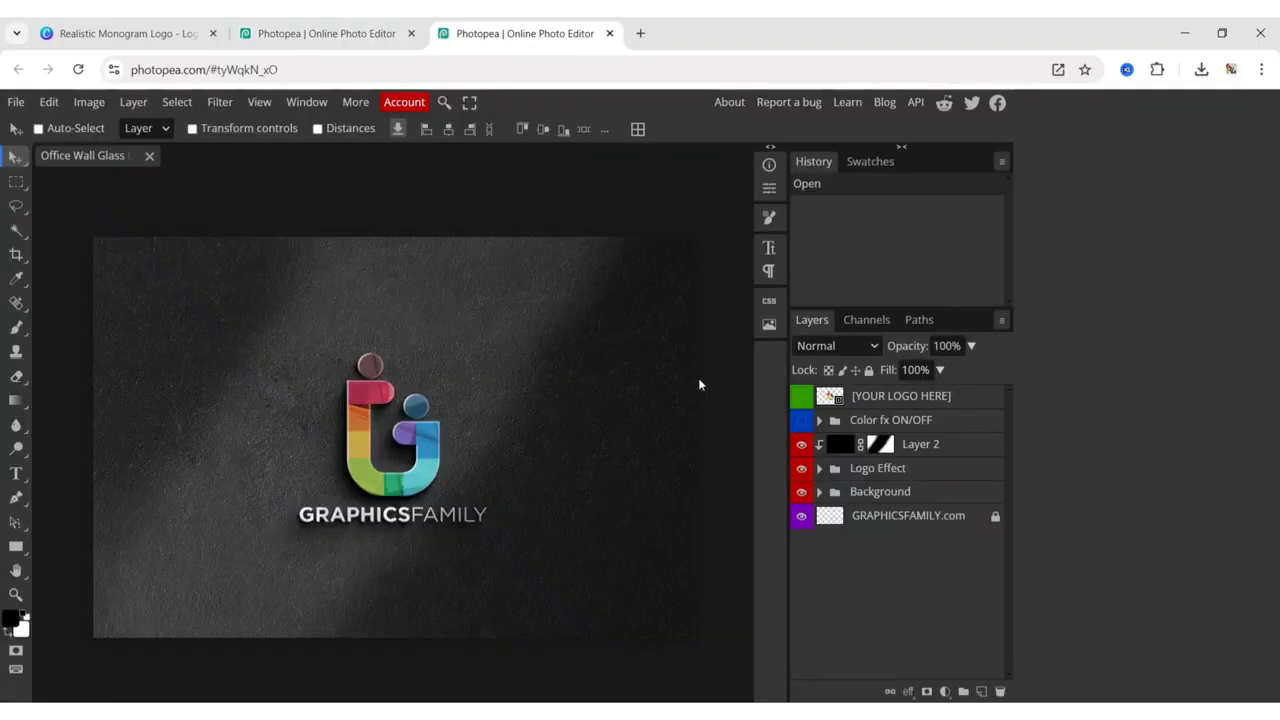
In the [YOUR LOGO HERE] smart object, hide the sample logo layer and place the Realistic Monogram Logo image from Downloads
double_click(838, 400)
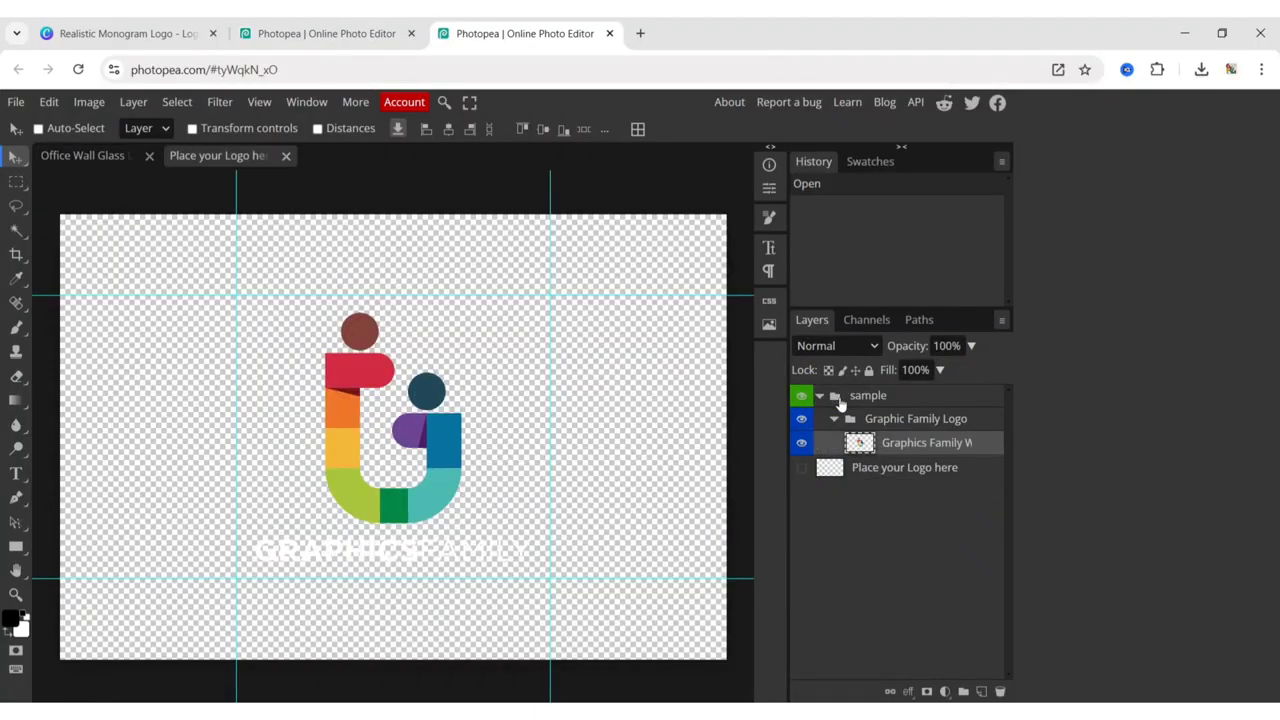
click(800, 443)
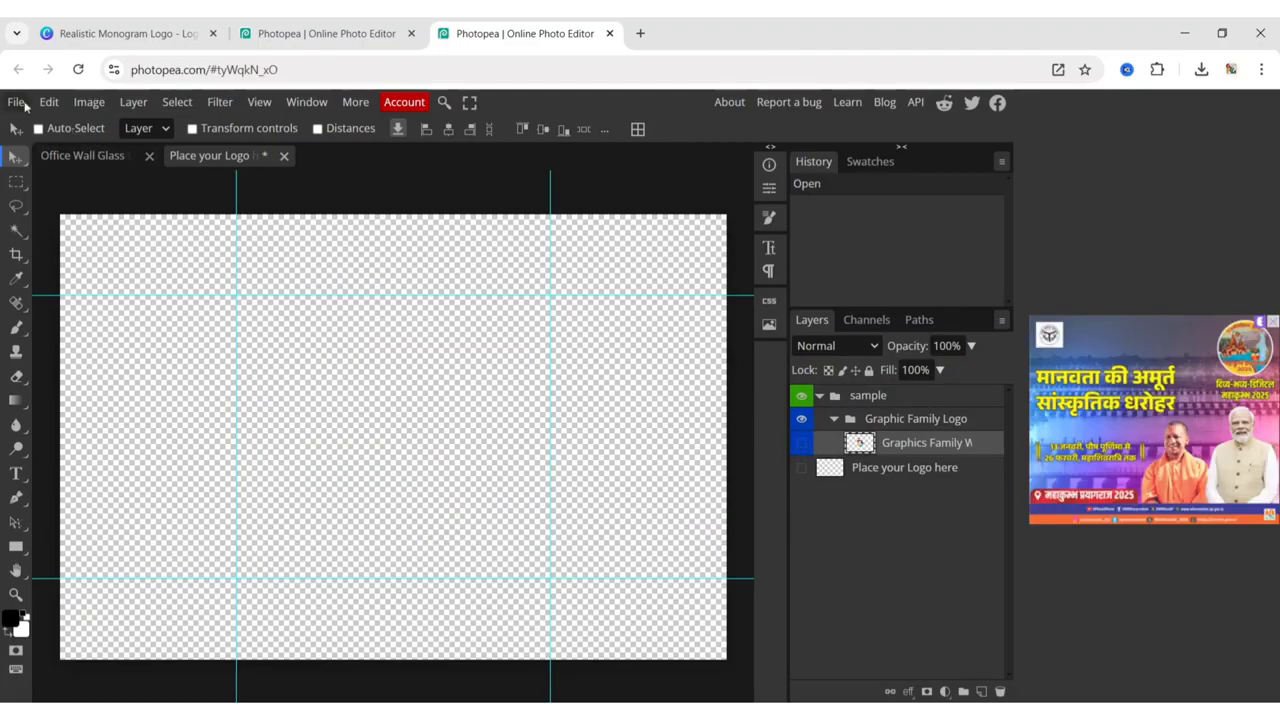
click(20, 104)
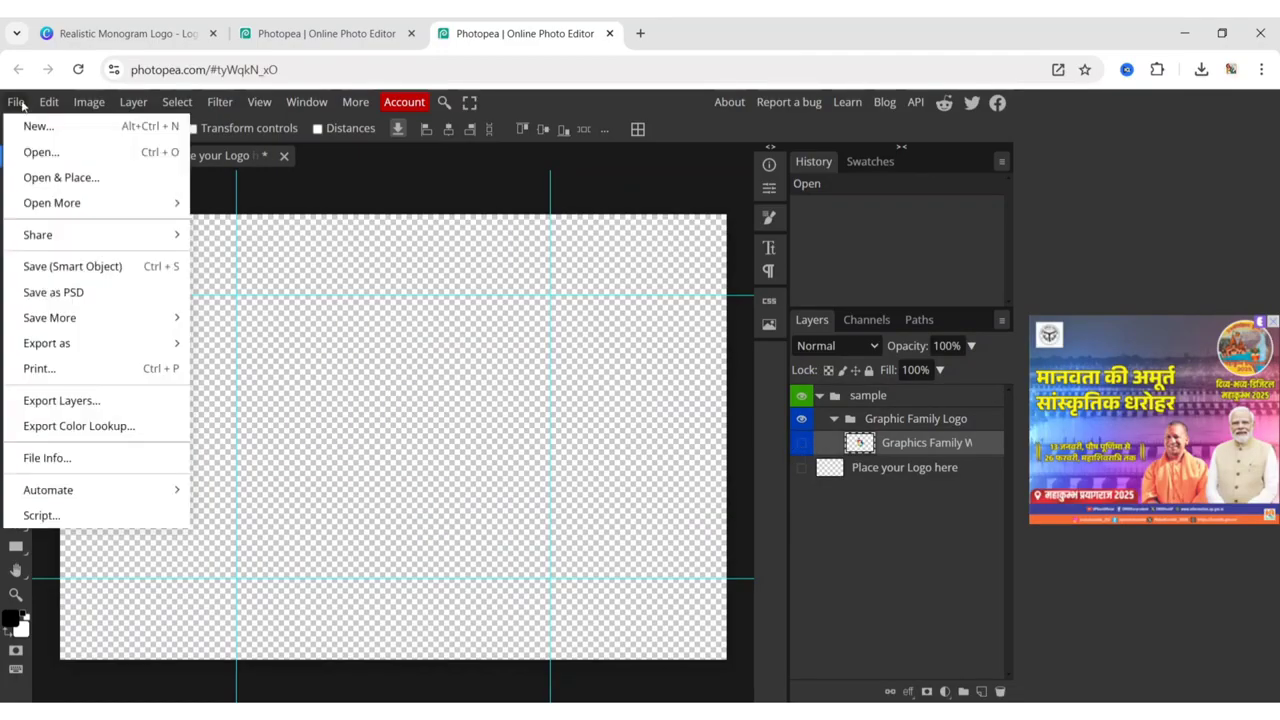
click(79, 179)
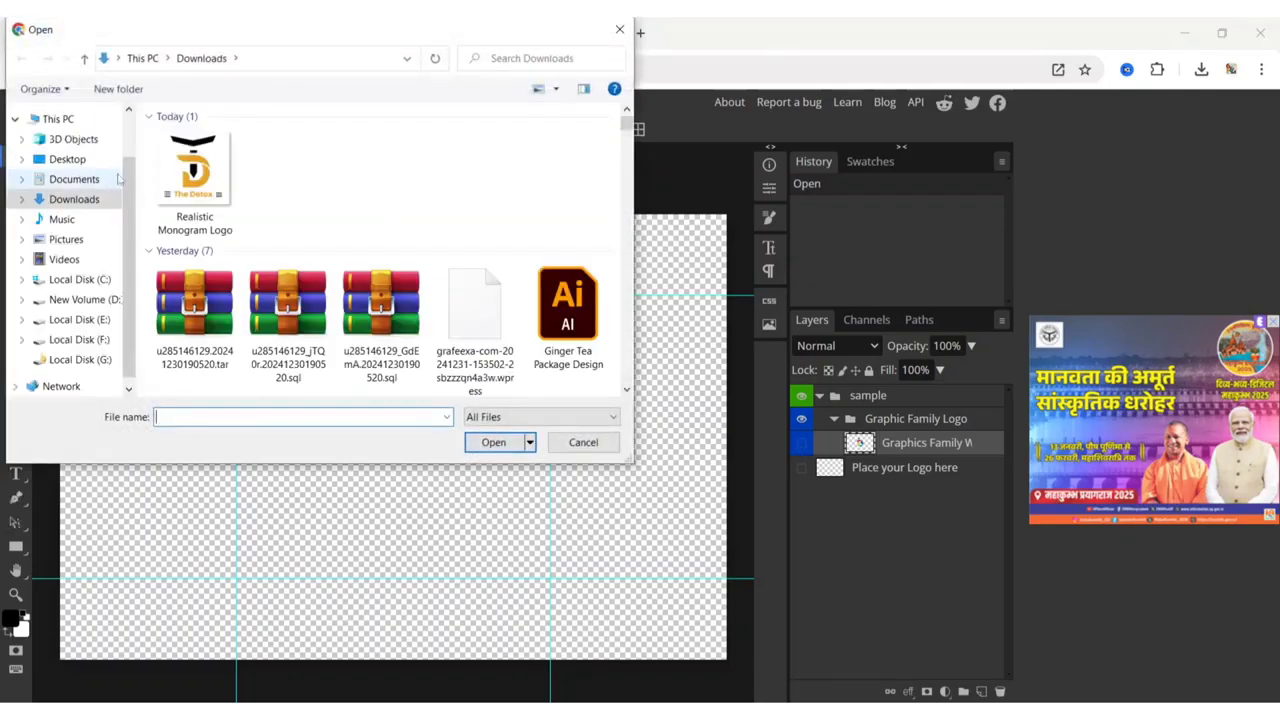
click(185, 181)
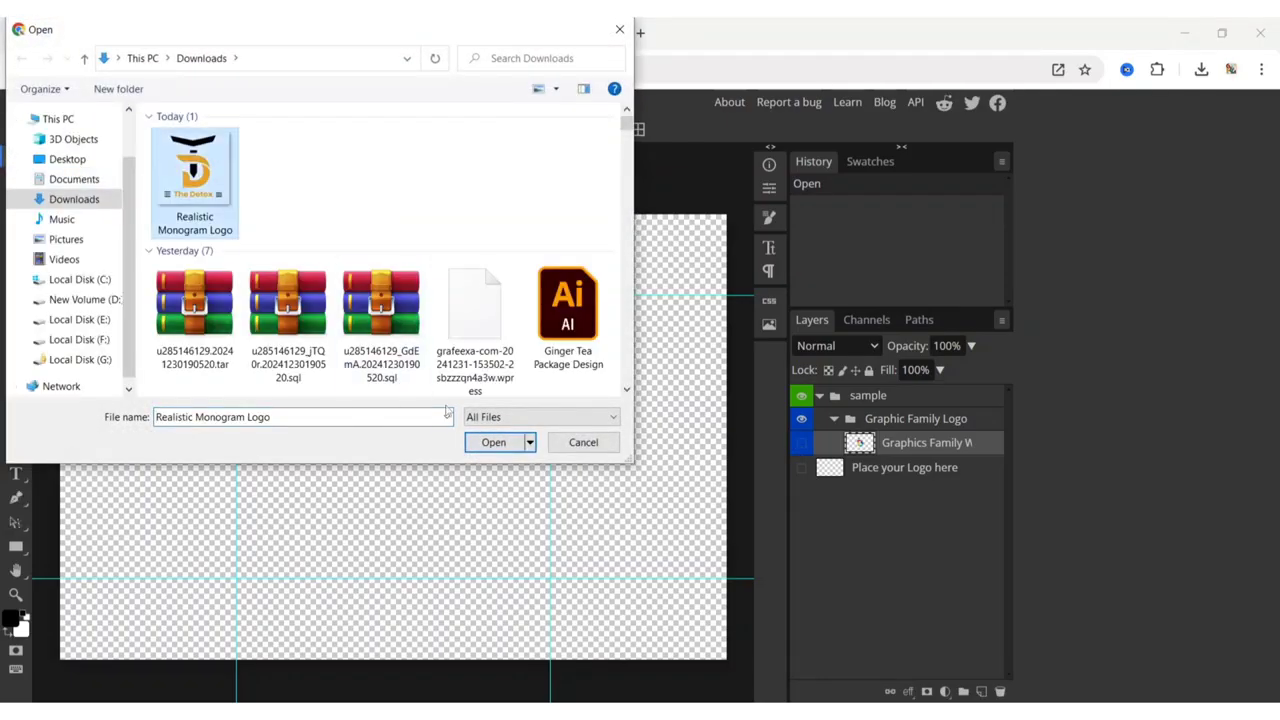
click(494, 445)
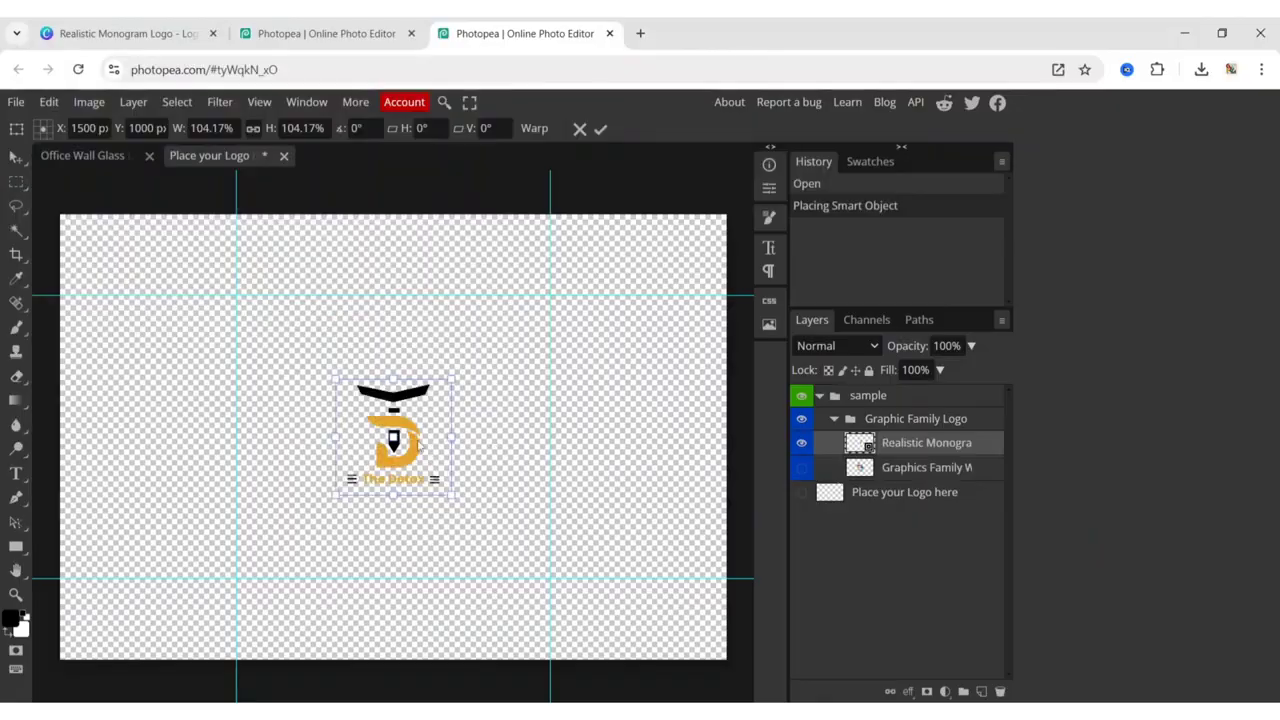
Enlarge the placed logo to about 254% and centre it on the canvas between the horizontal guides
drag(398, 420, 298, 336)
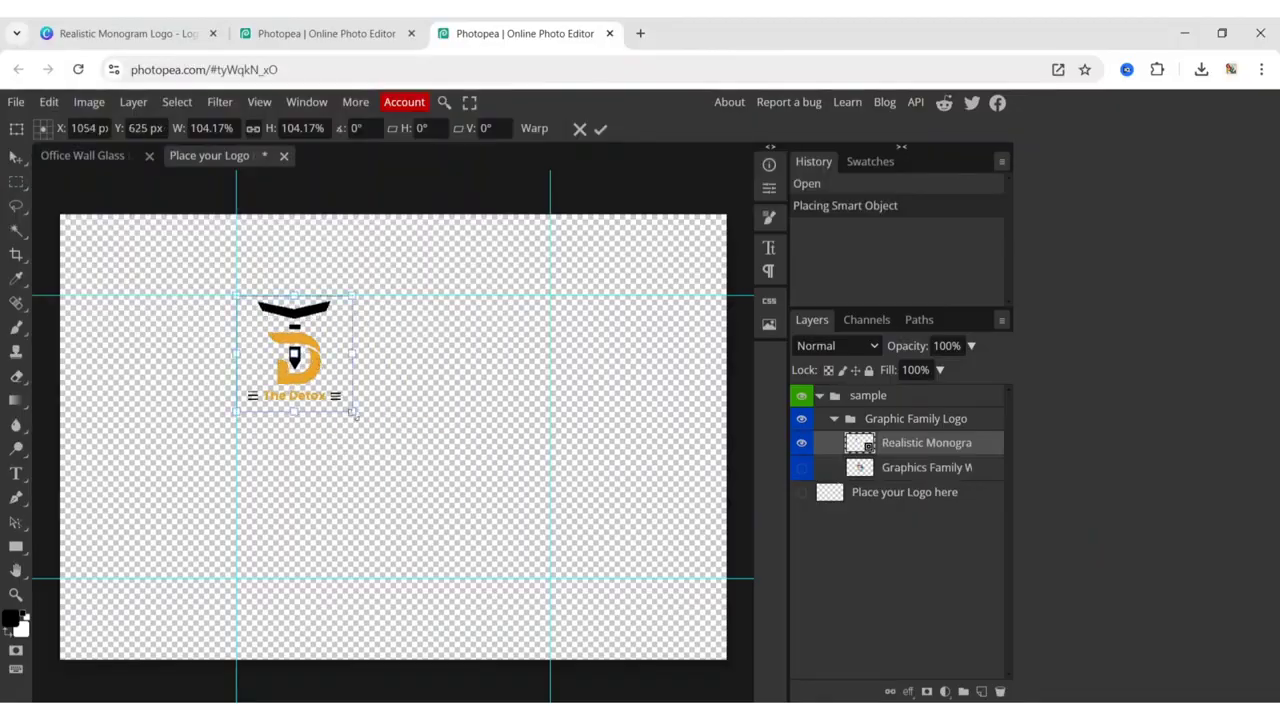
drag(356, 416, 496, 596)
drag(461, 454, 475, 456)
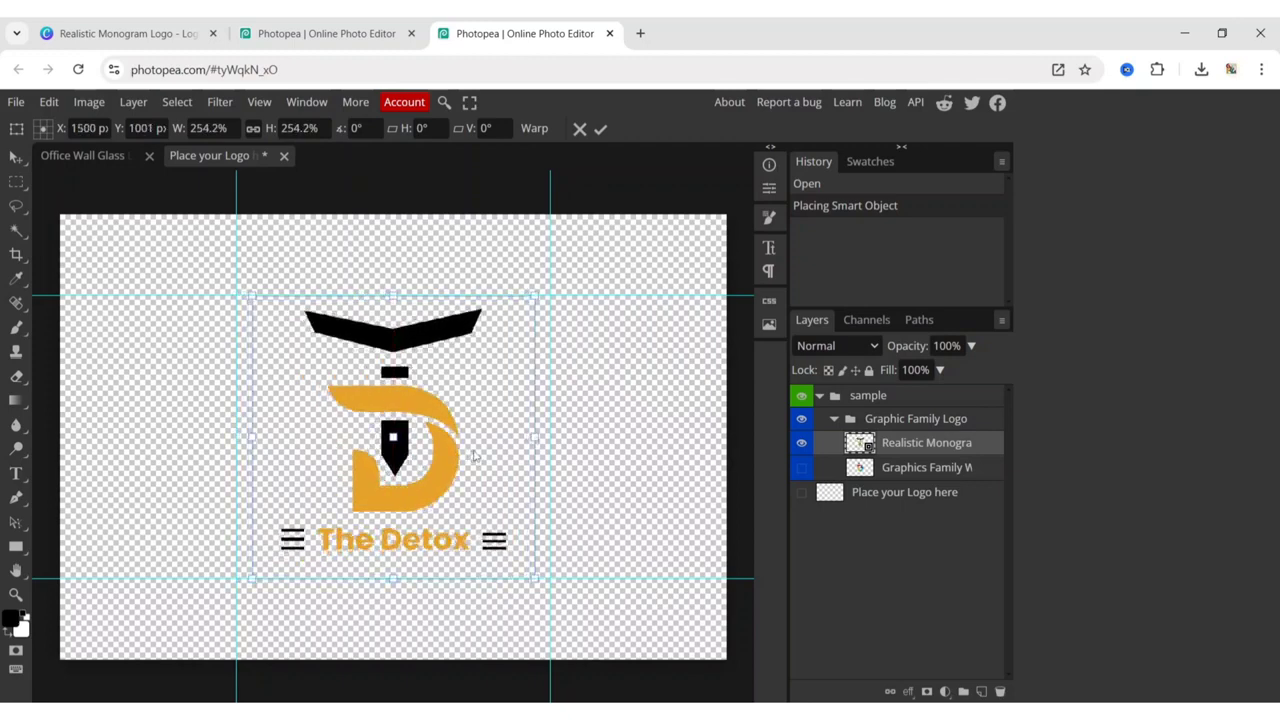
Save the smart object and return to the Office Wall Glass mockup document to view the updated logo up close
click(16, 102)
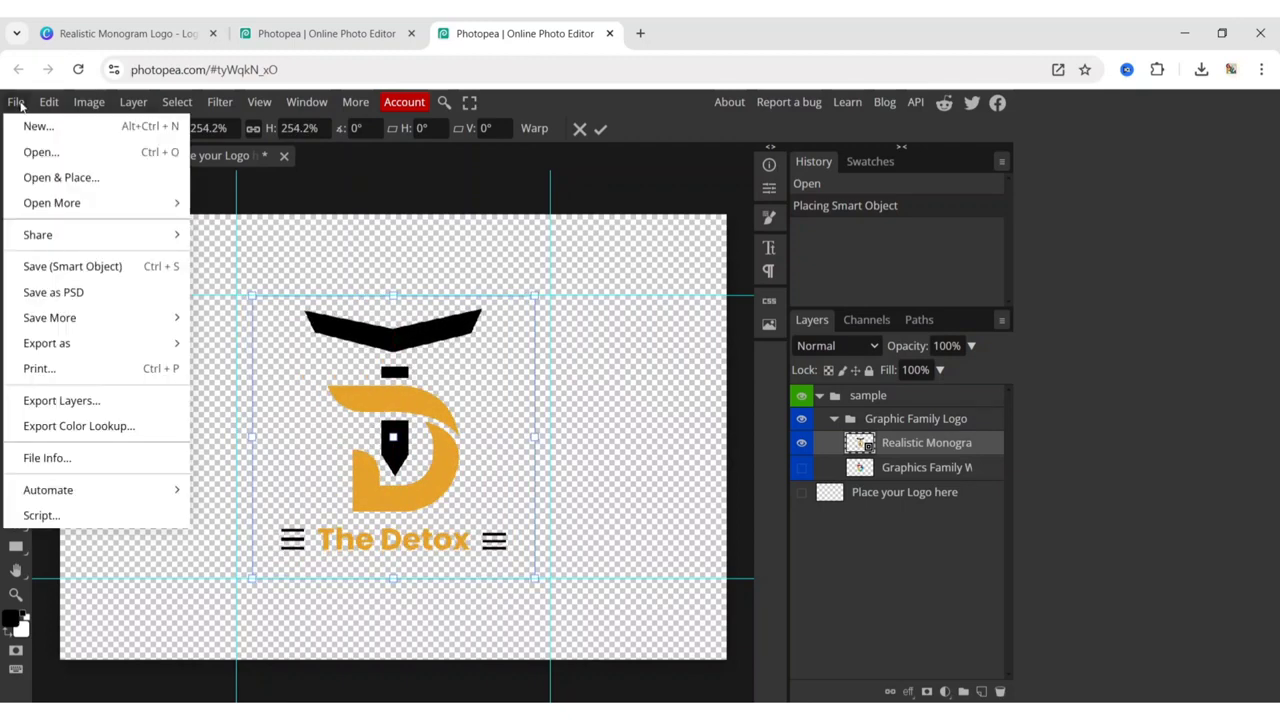
click(72, 266)
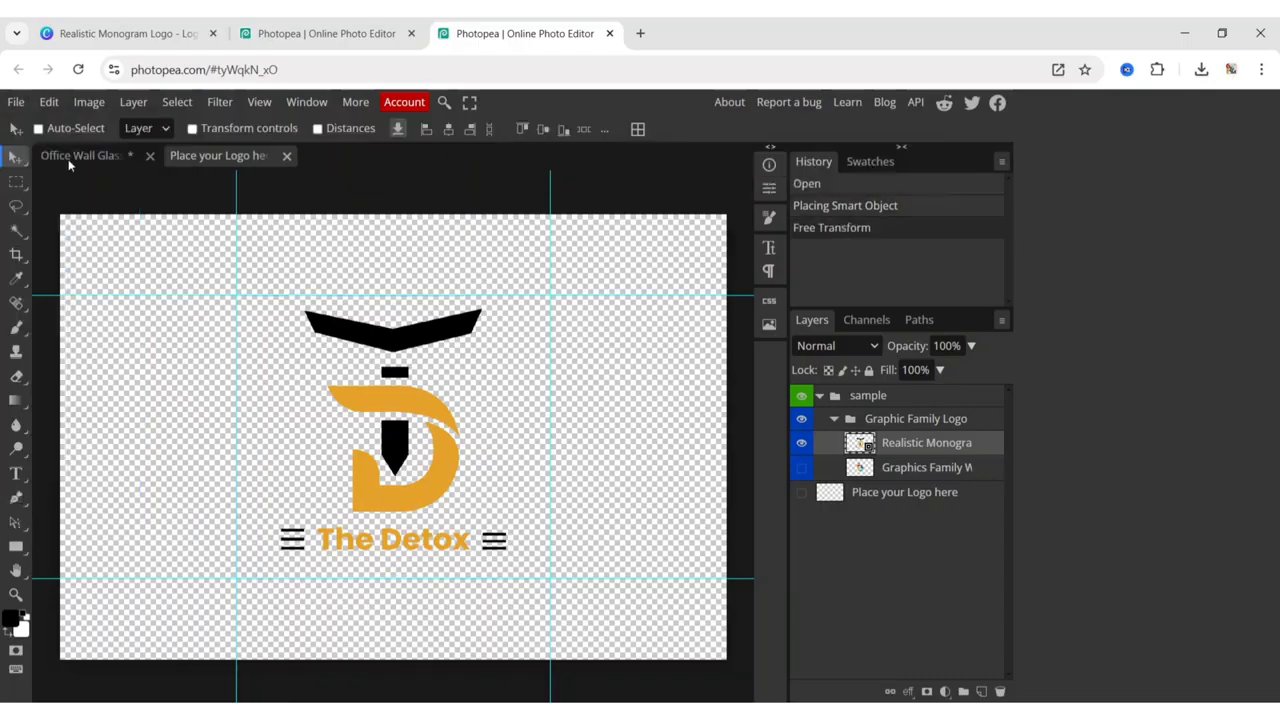
click(68, 159)
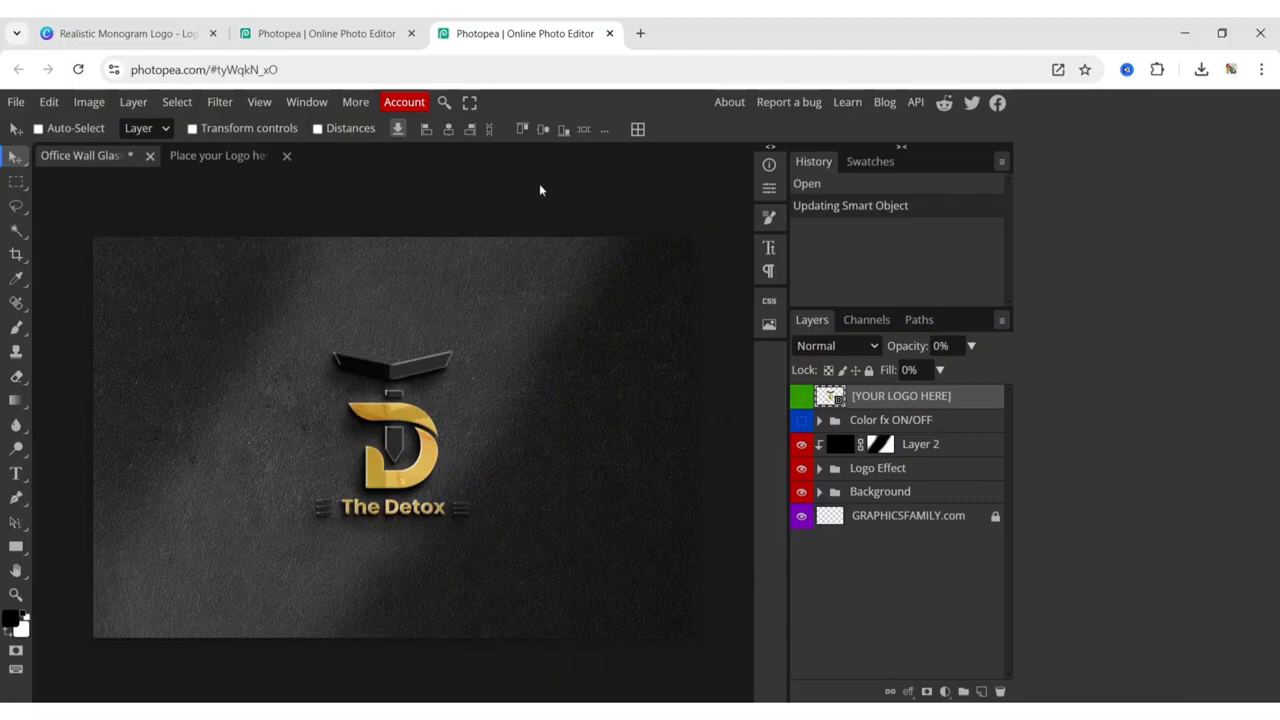
key(ctrl+plus)
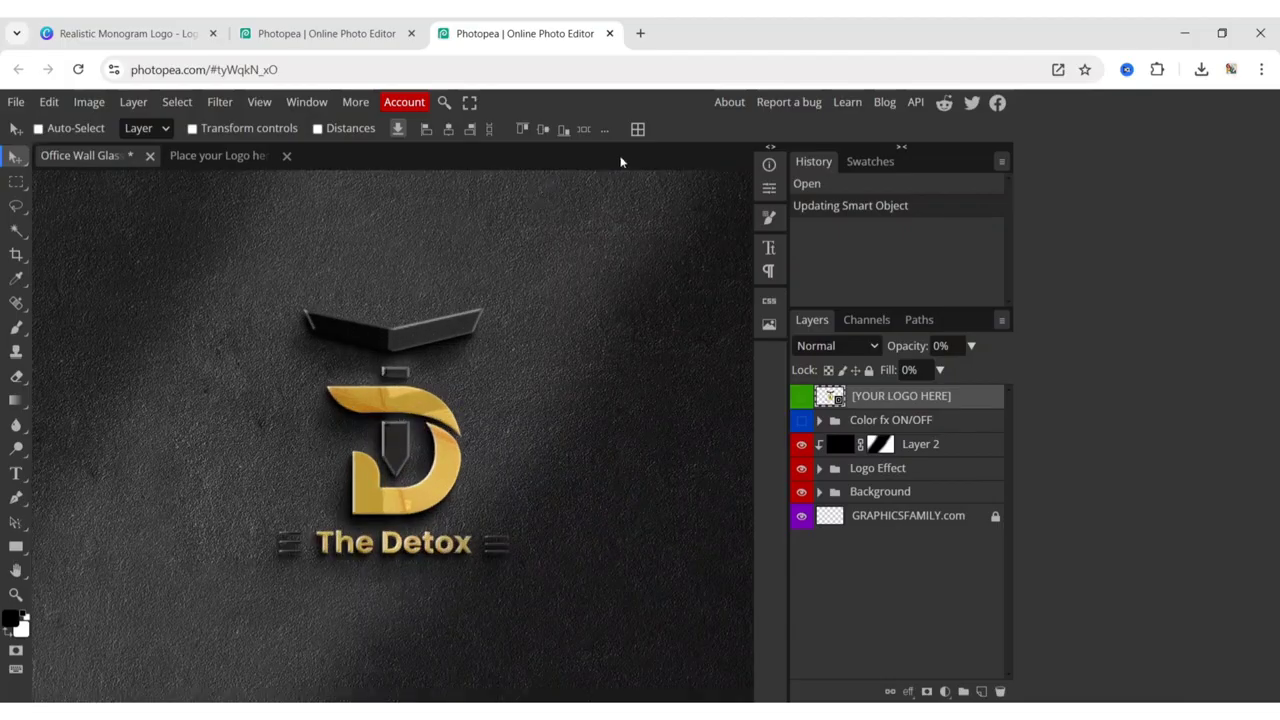
Export the wall mockup as a PNG and open the downloaded Office Wall Glass Logo Mockup.png
click(17, 103)
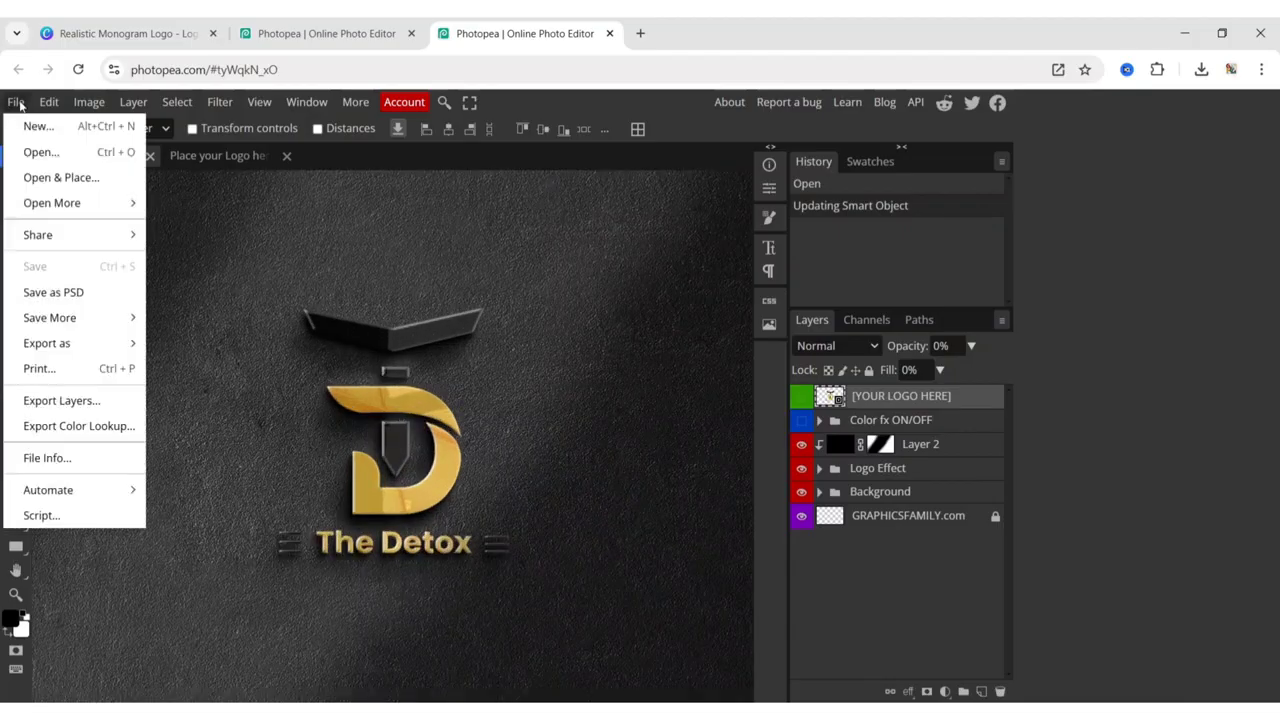
mouse_move(108, 346)
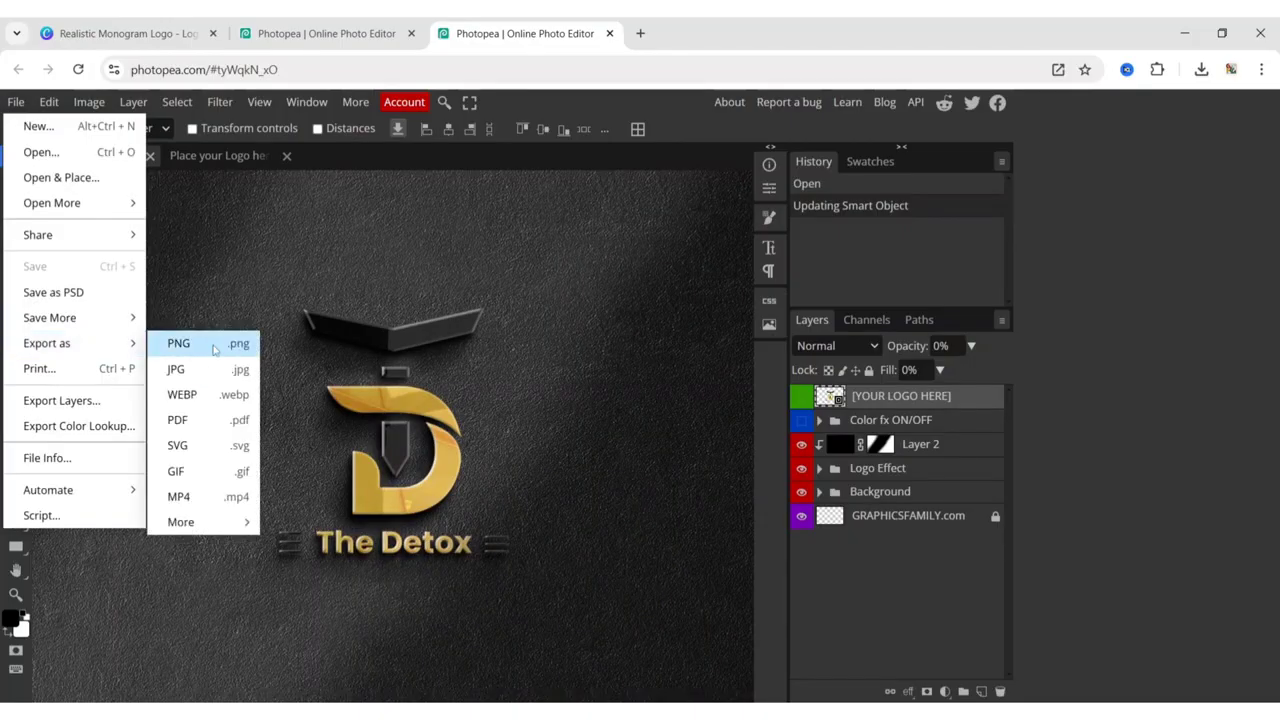
click(180, 343)
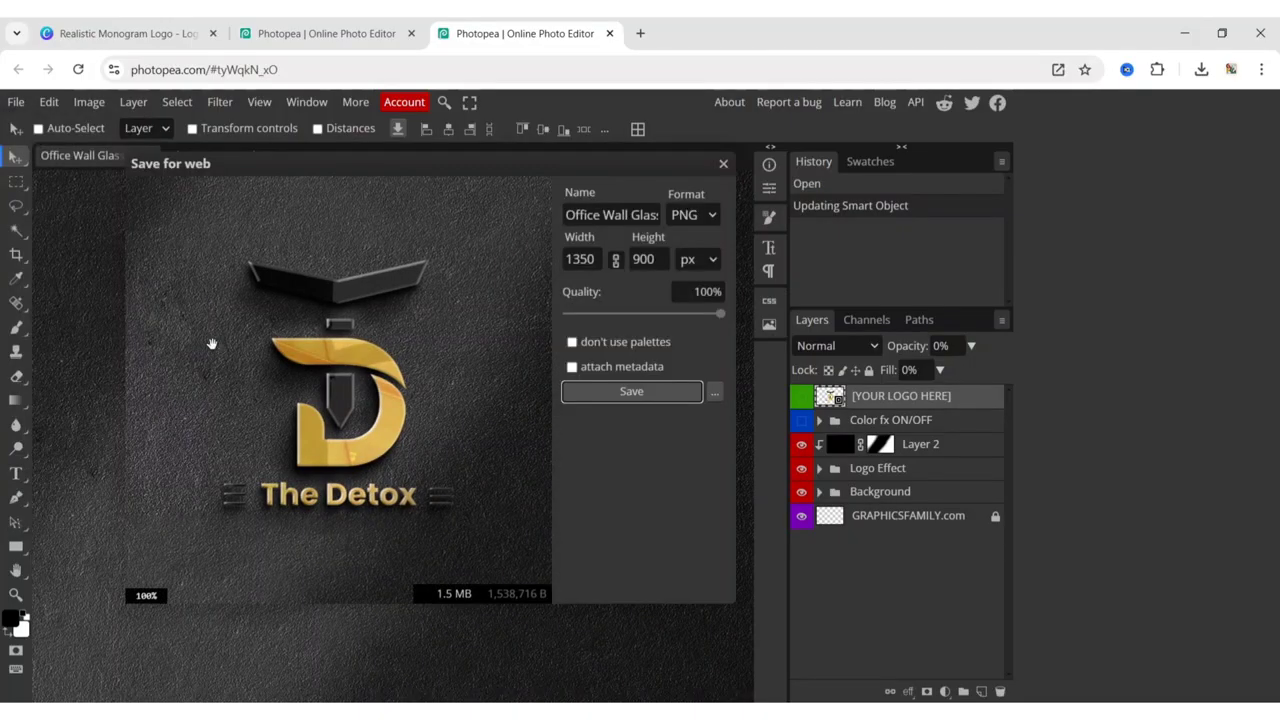
click(613, 393)
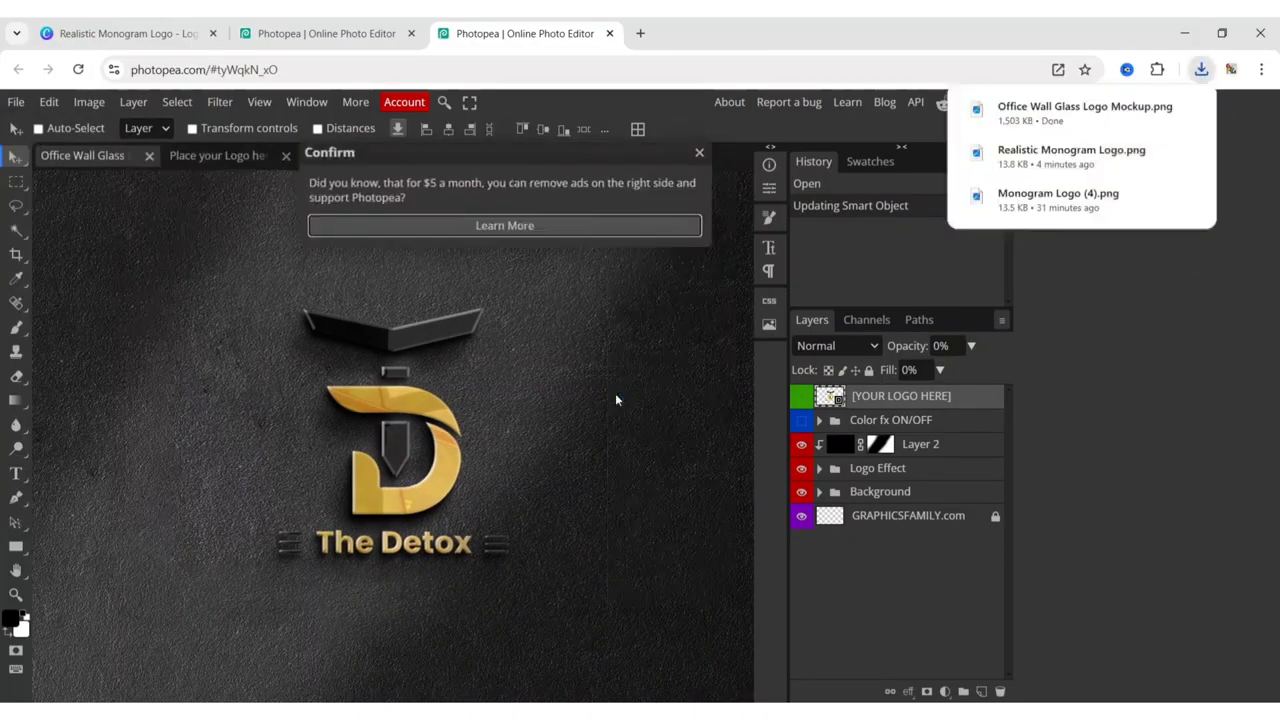
click(1091, 117)
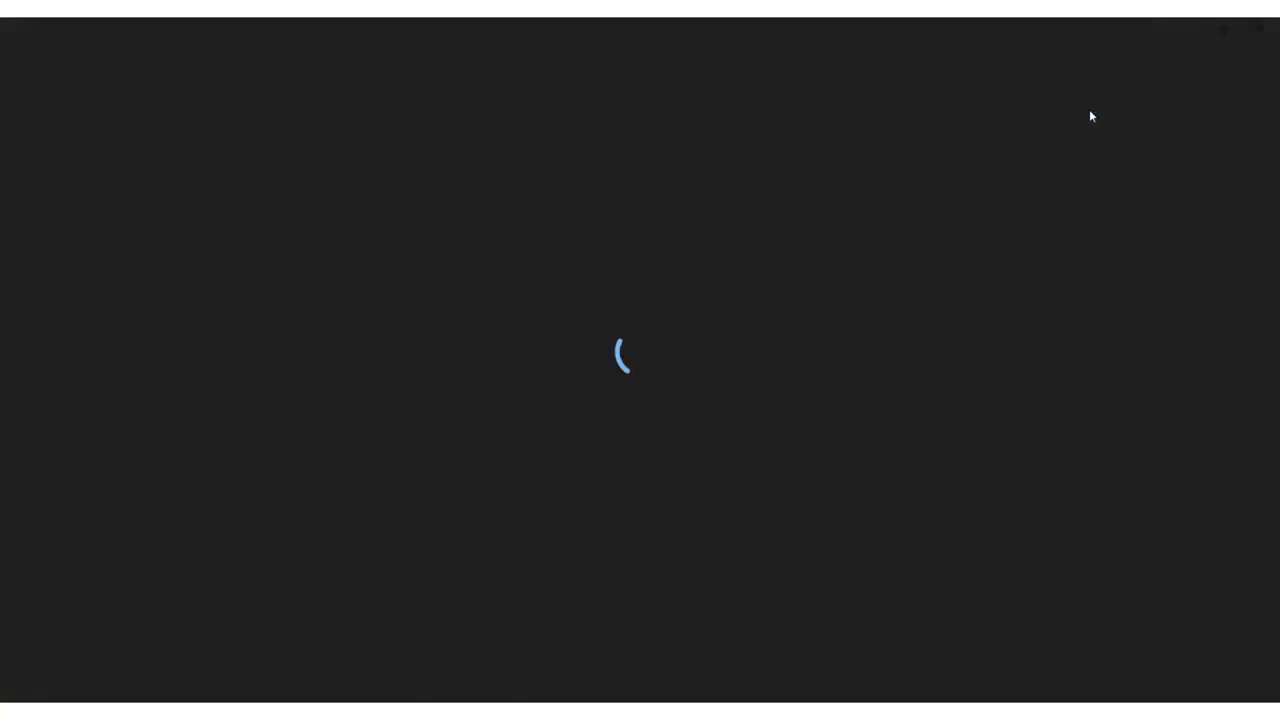